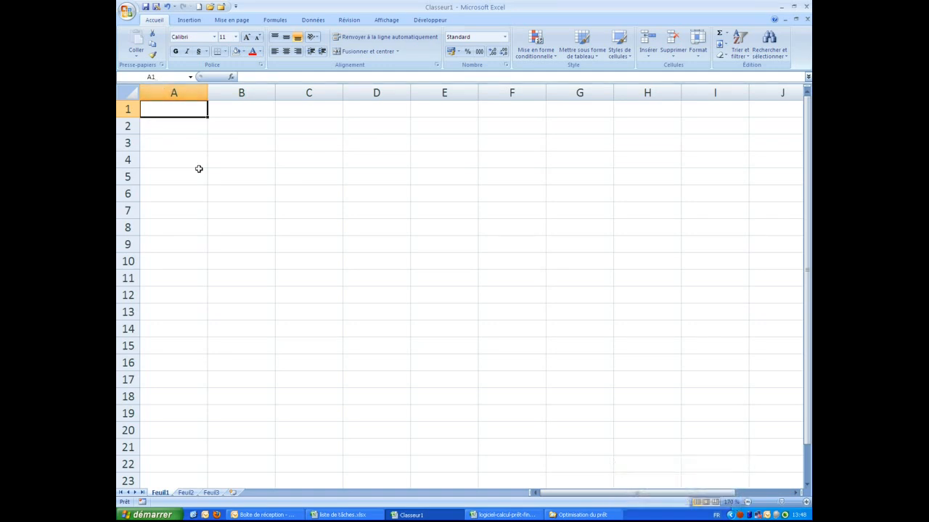
Enter the headings Mois, Capital restant dû, Intérêts, Mensualité and Capital remboursé pour le mois in A1–E1
text(Mois)
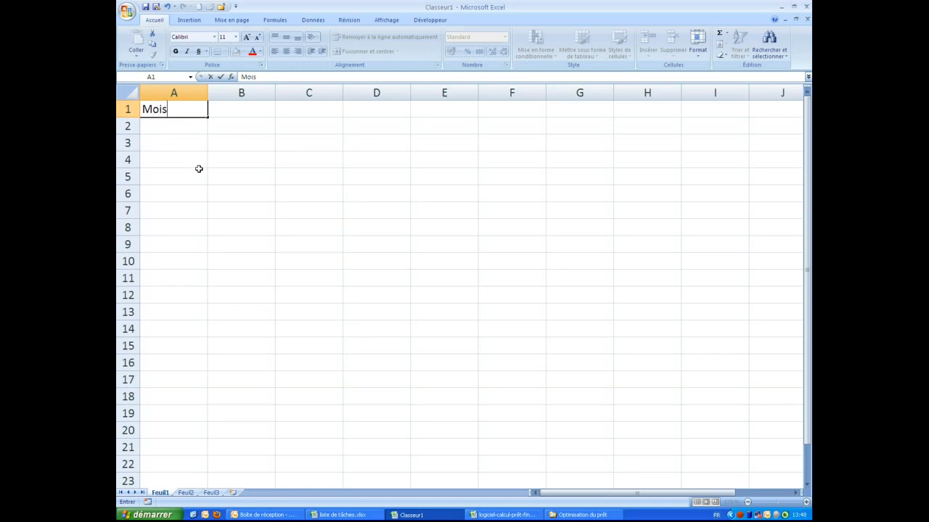
key(Tab)
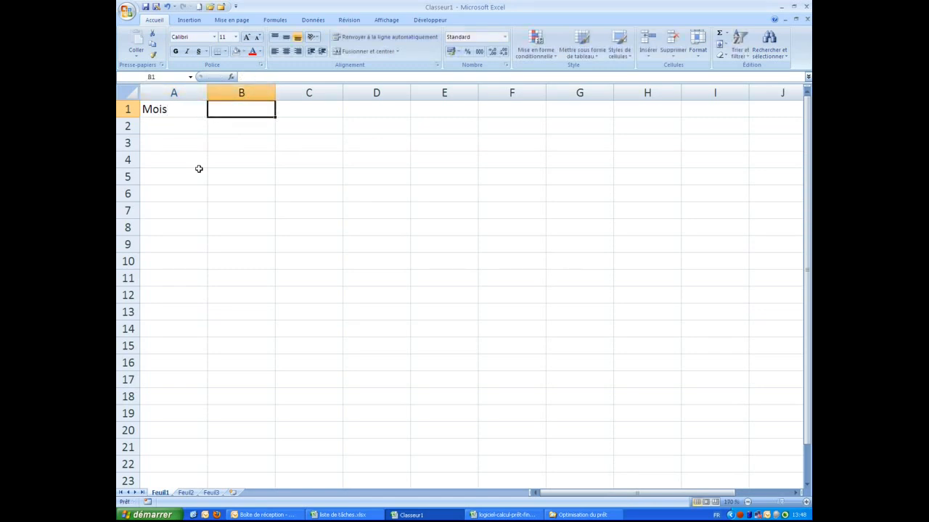
text(Capit)
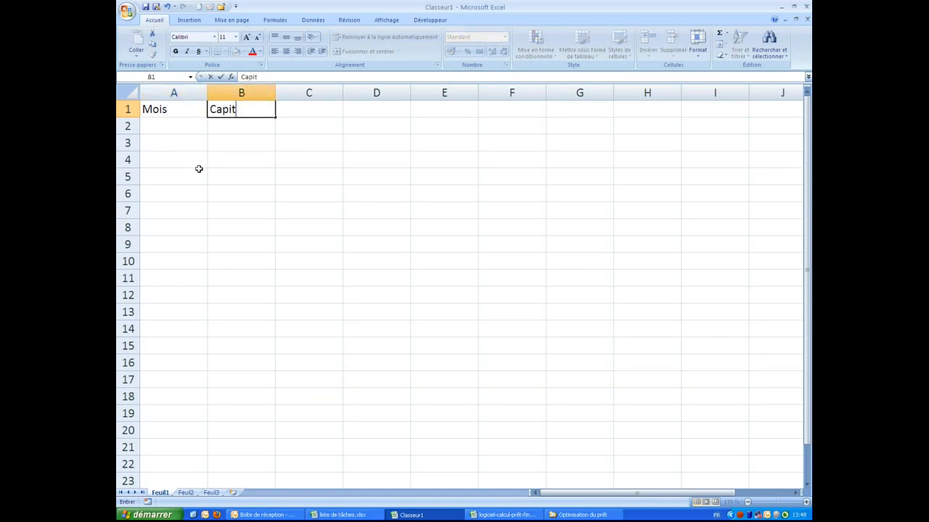
text(al restant d)
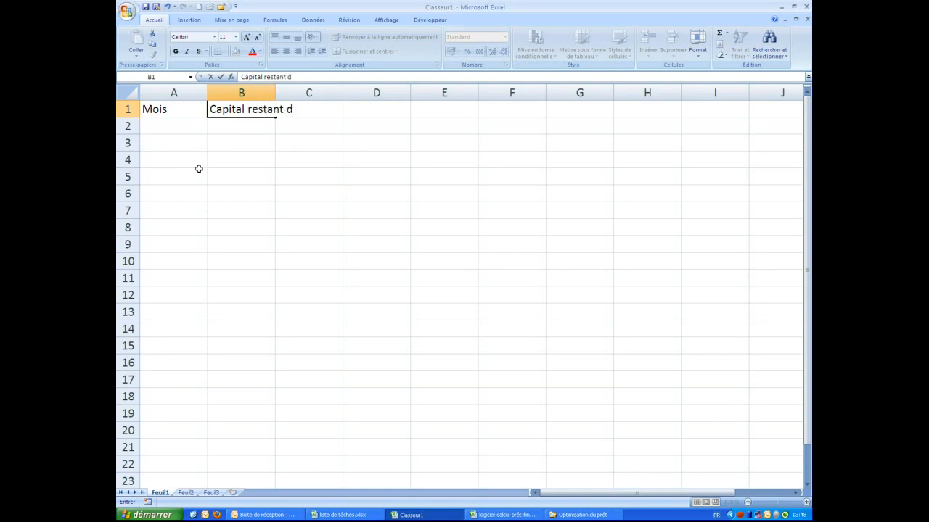
text(û)
key(Tab)
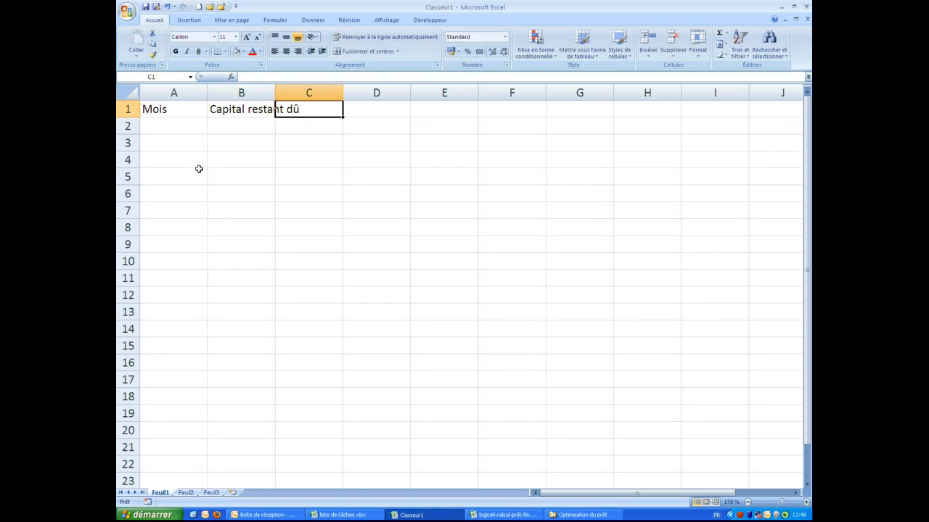
text(In)
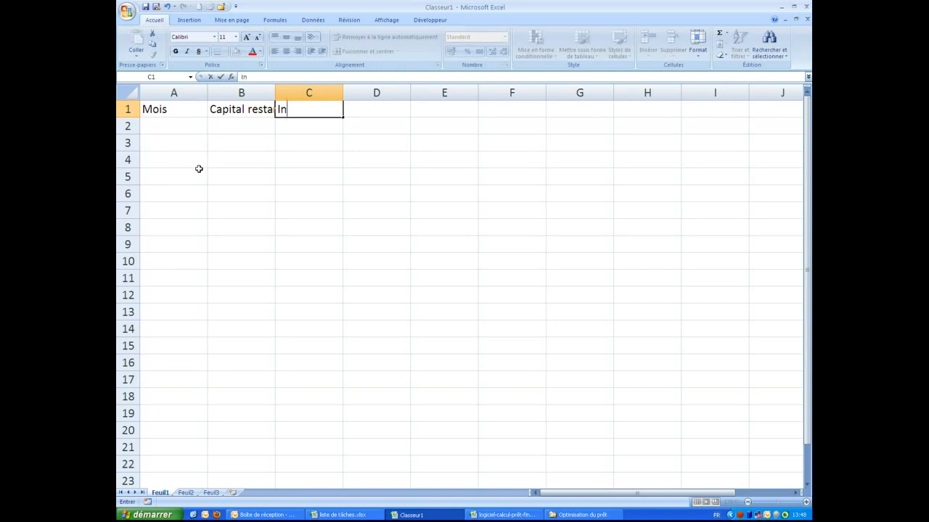
text(térêts)
key(Tab)
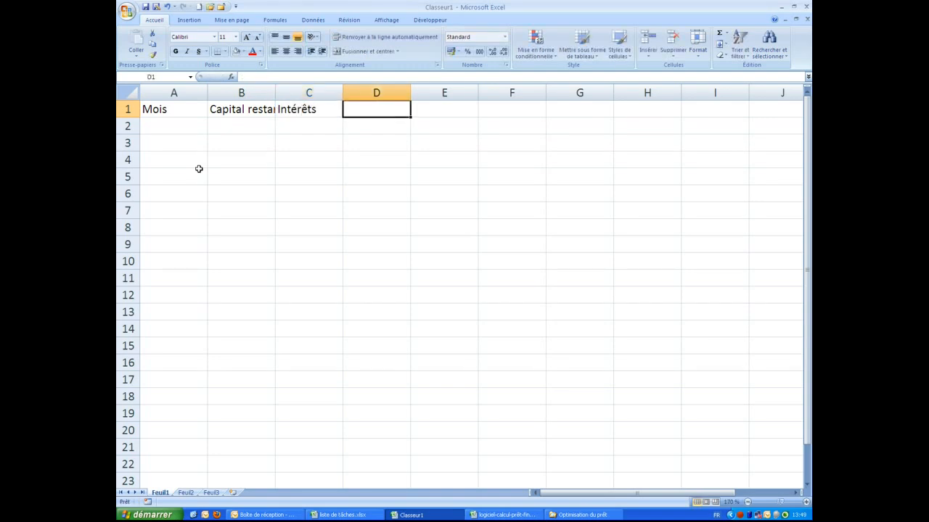
text(Mensualité)
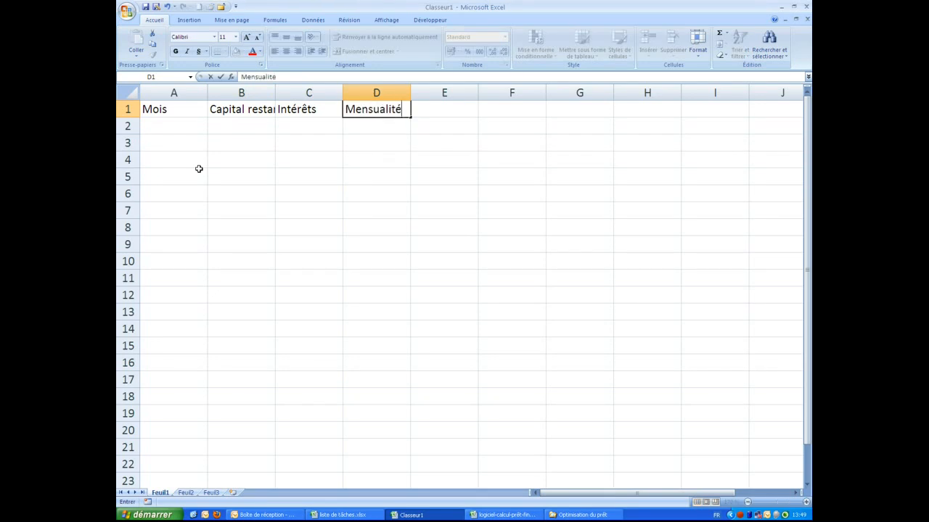
key(Tab)
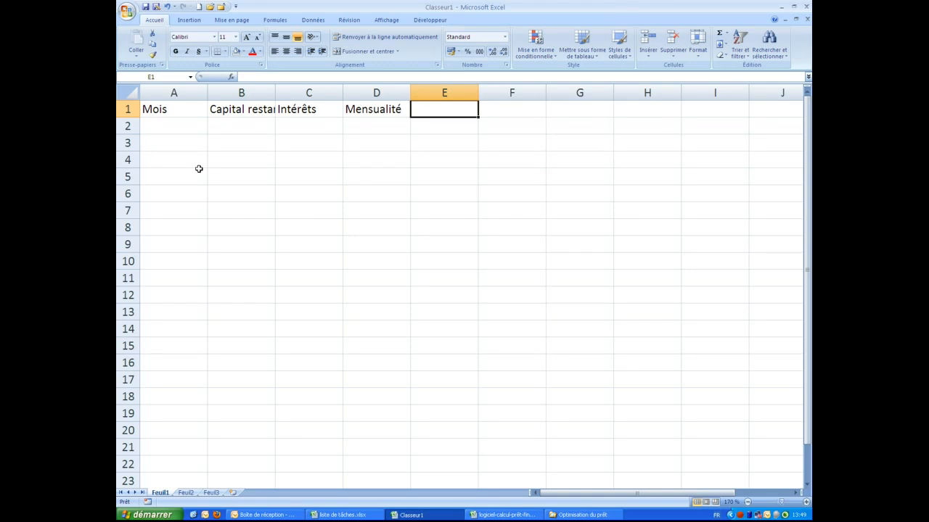
text(Capital remboursé pour le mois)
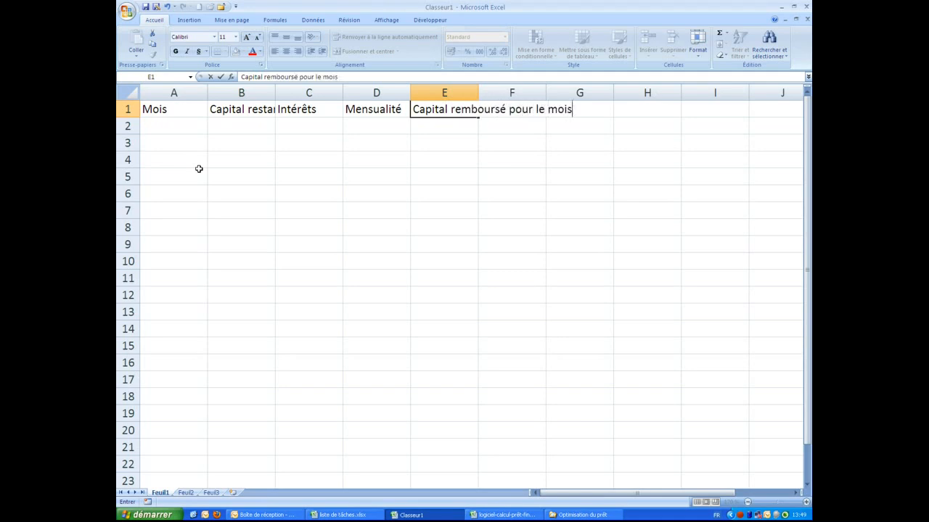
click(201, 174)
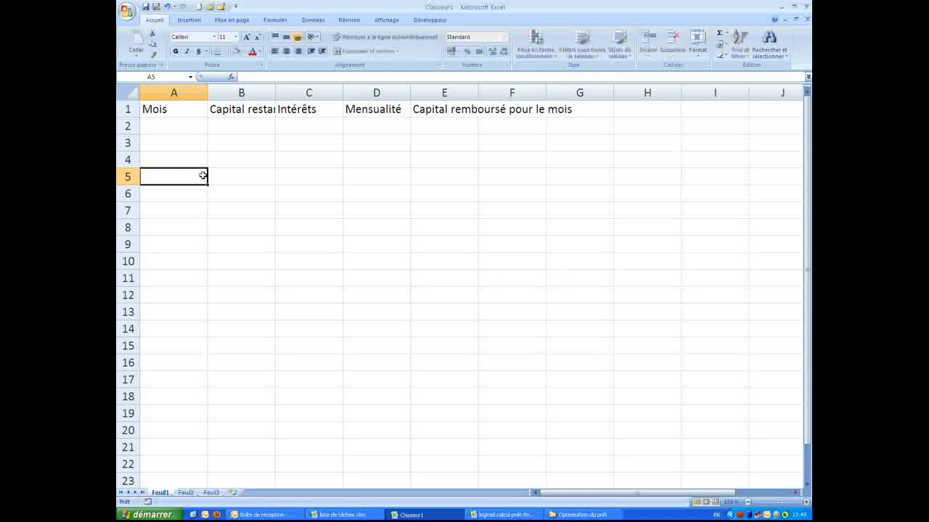
Make row 1 bold, centred horizontally and vertically, with wrapped text
click(126, 109)
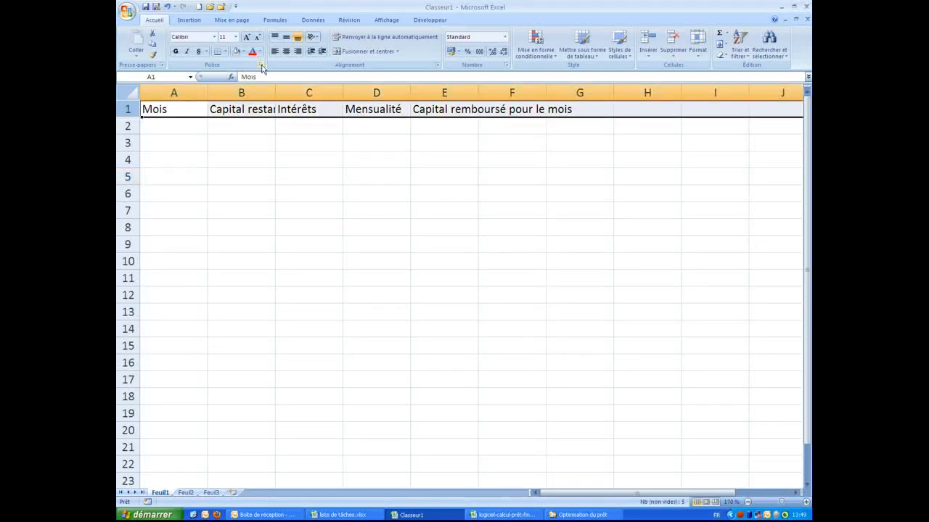
click(286, 51)
click(361, 38)
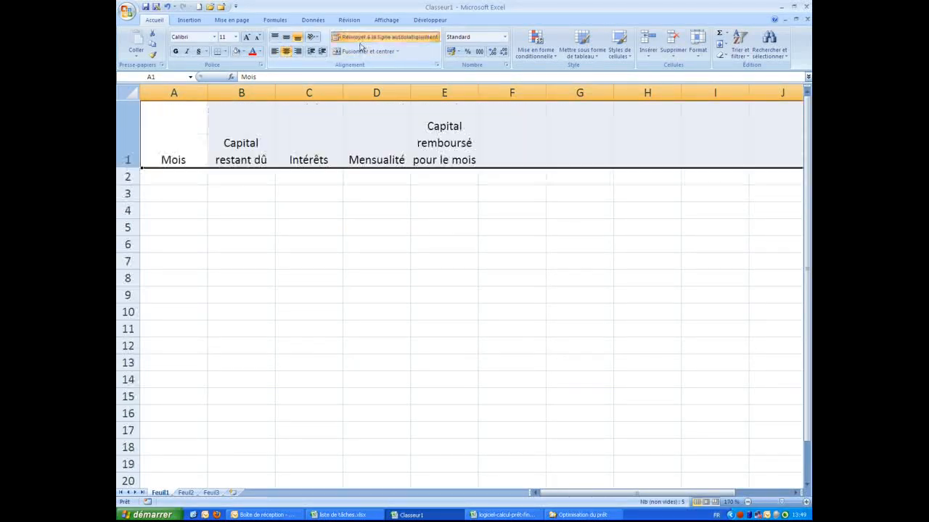
click(288, 40)
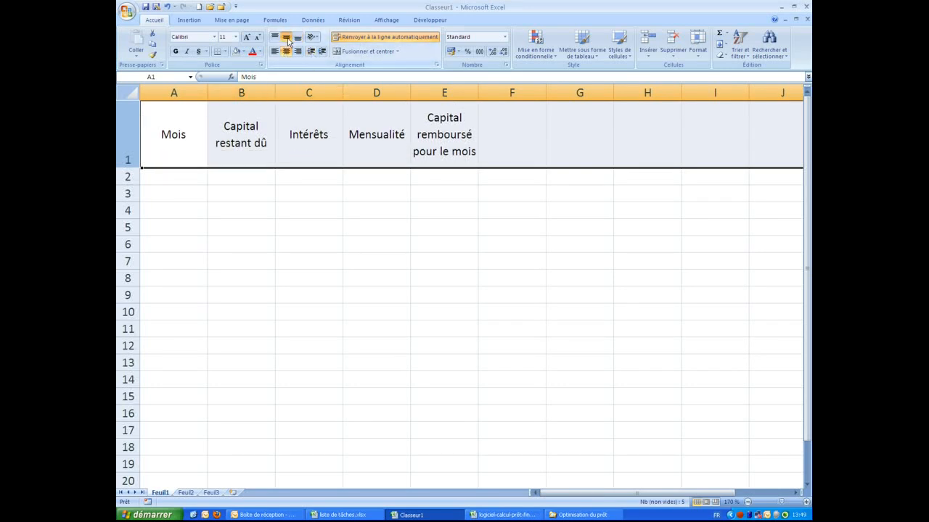
click(176, 52)
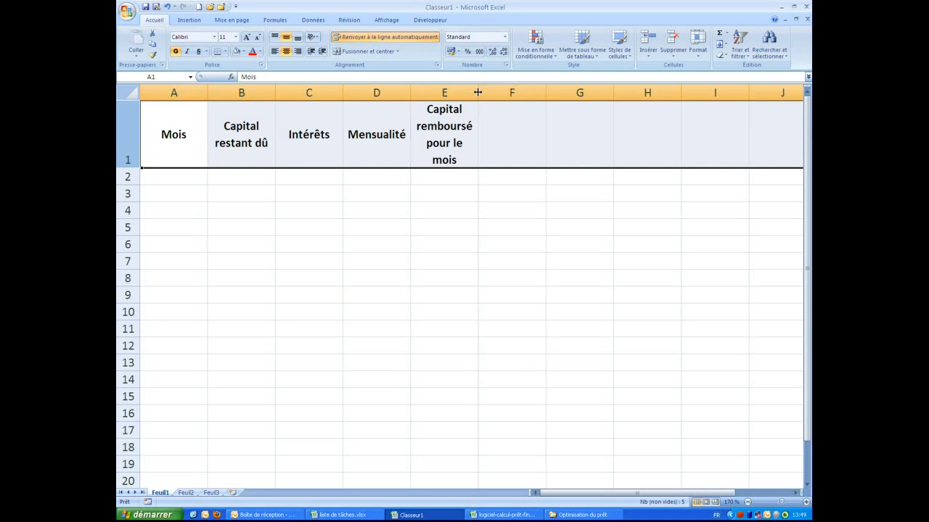
Resize columns A–E to one equal width and shorten the header row height
drag(182, 92, 586, 89)
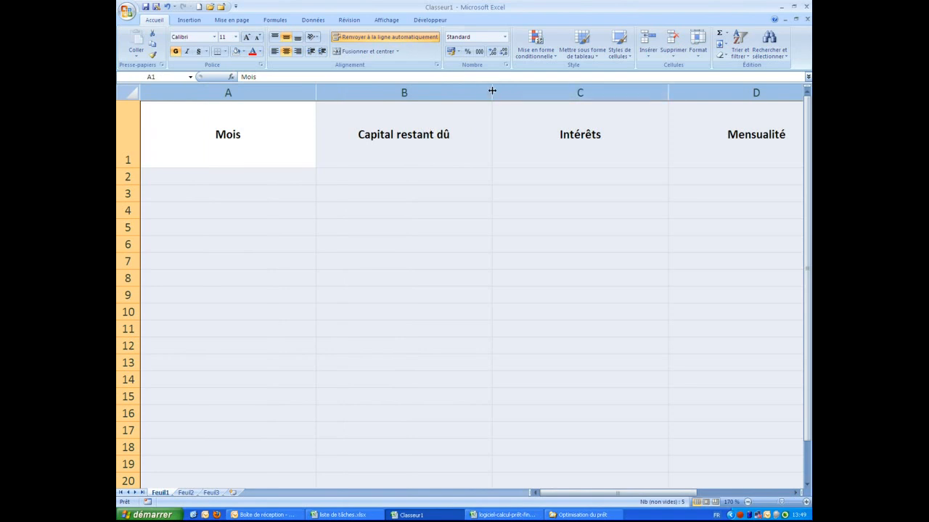
drag(489, 91, 392, 93)
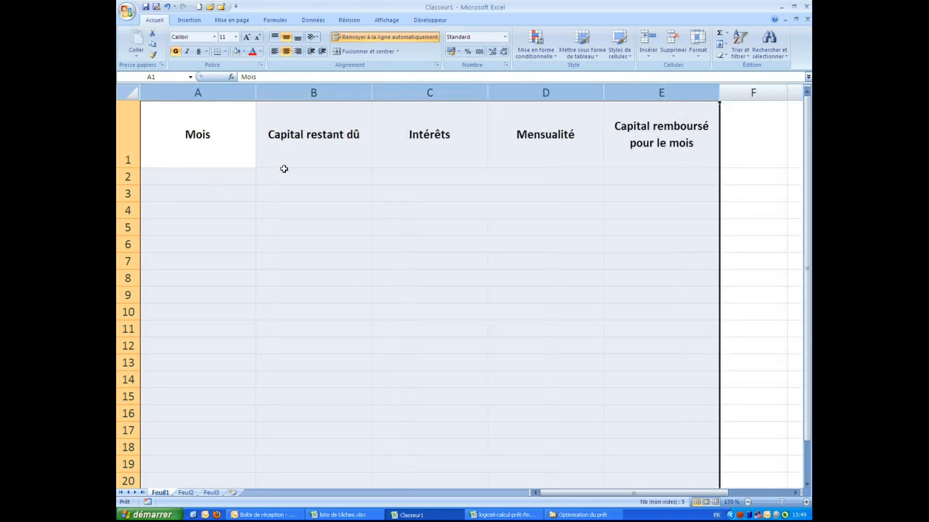
click(129, 137)
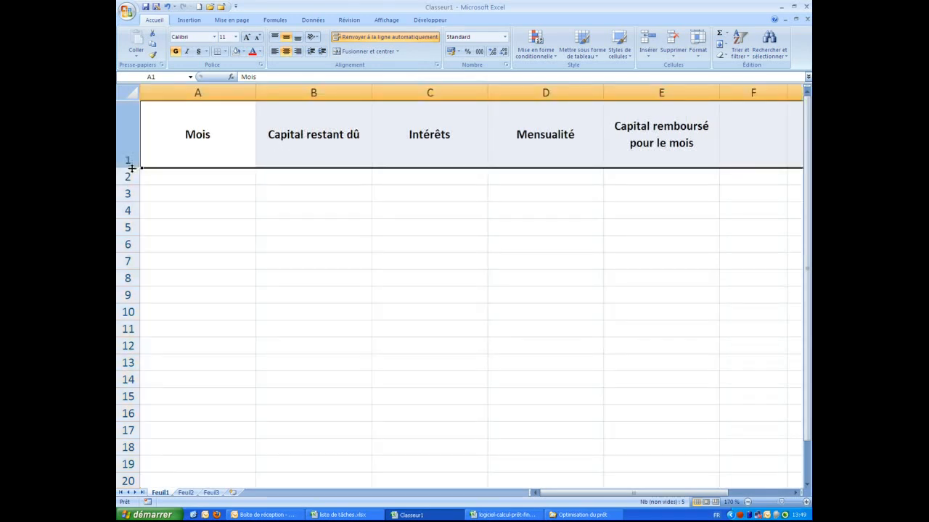
drag(132, 169, 131, 134)
click(203, 141)
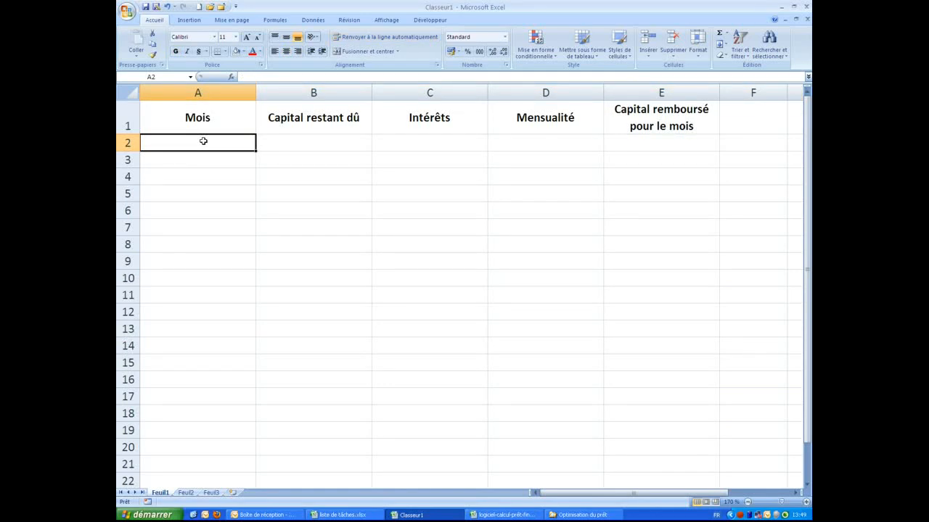
Enter Janvier 2012 in A2 and format columns B–E as Monétaire euros with red negatives
text(Janvi)
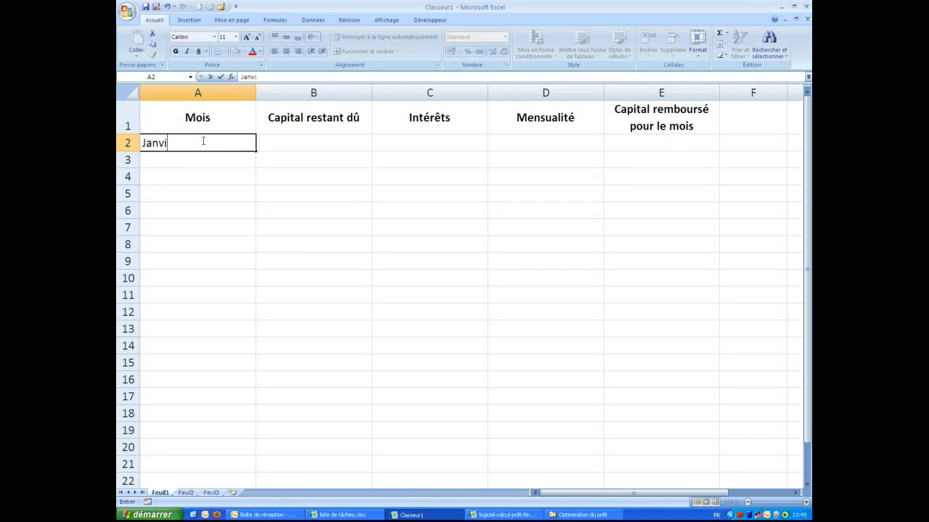
text(er 2012)
key(Return)
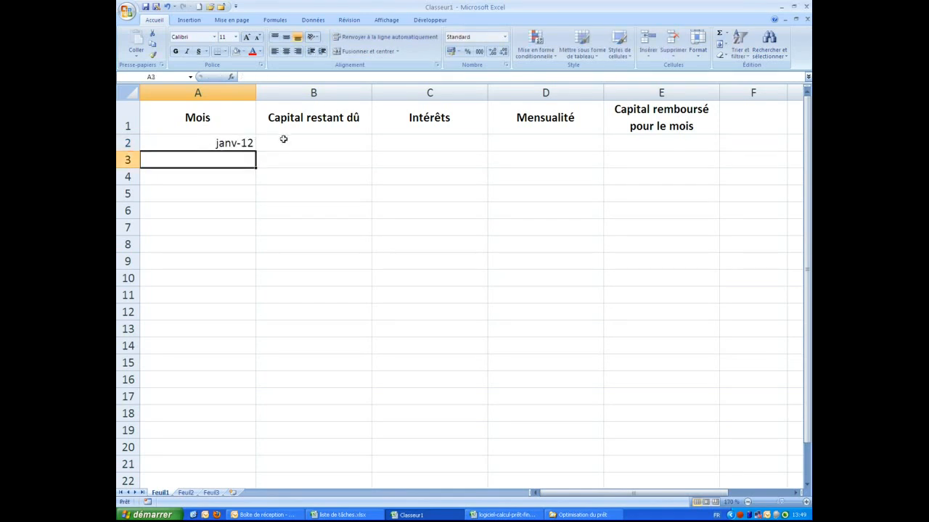
drag(307, 92, 615, 85)
right_click(614, 85)
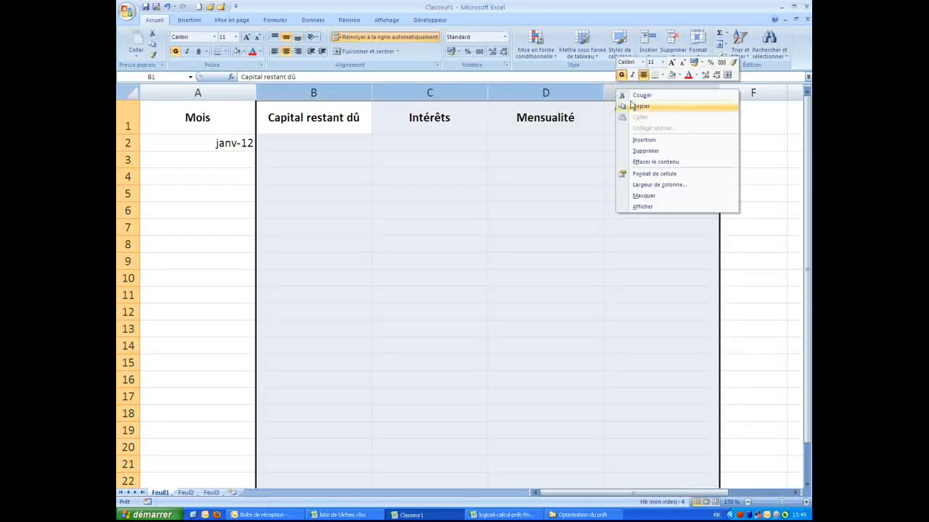
click(637, 174)
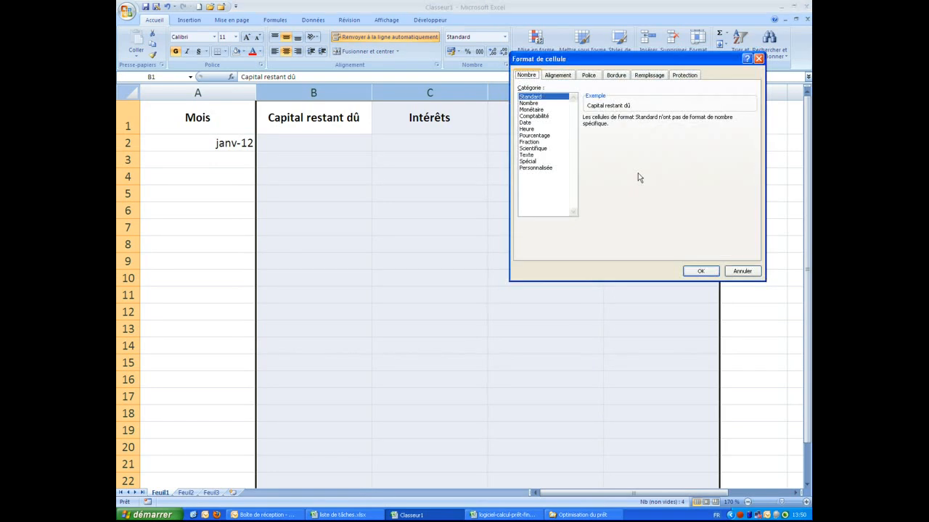
click(531, 110)
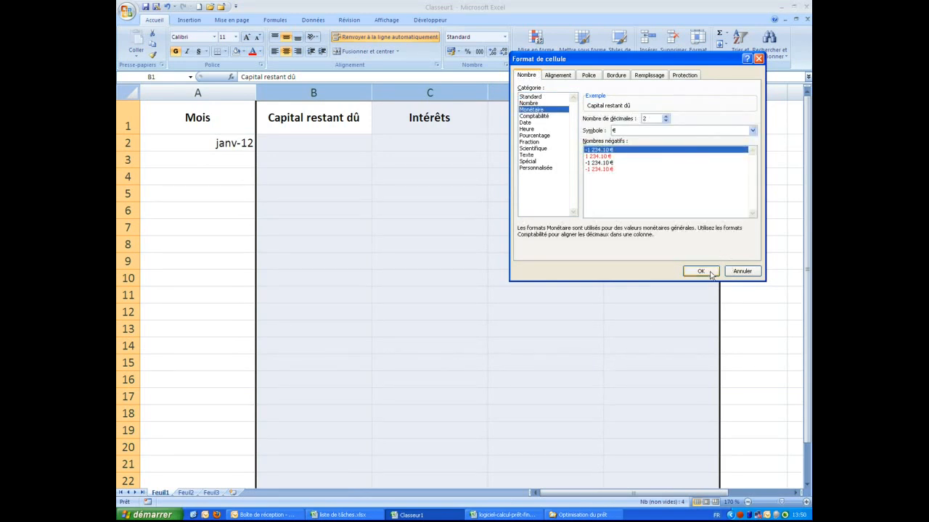
click(599, 170)
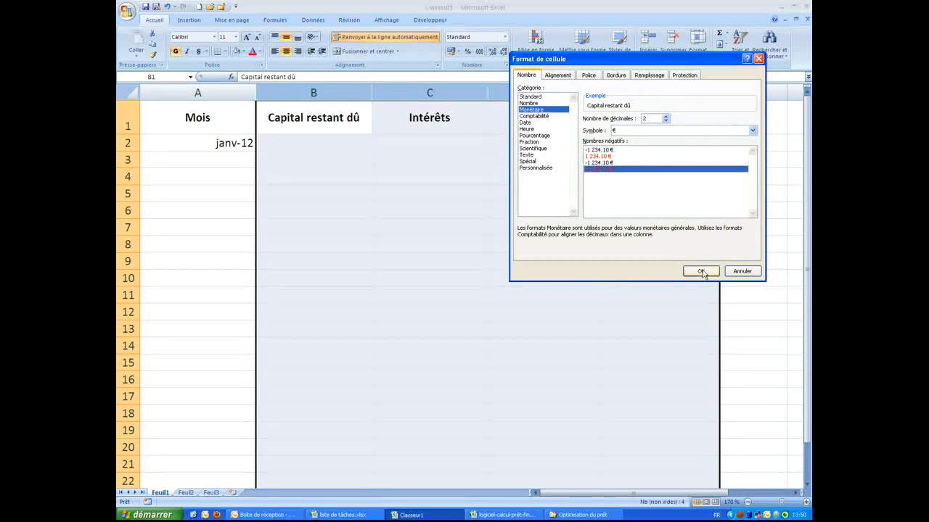
click(704, 275)
click(323, 144)
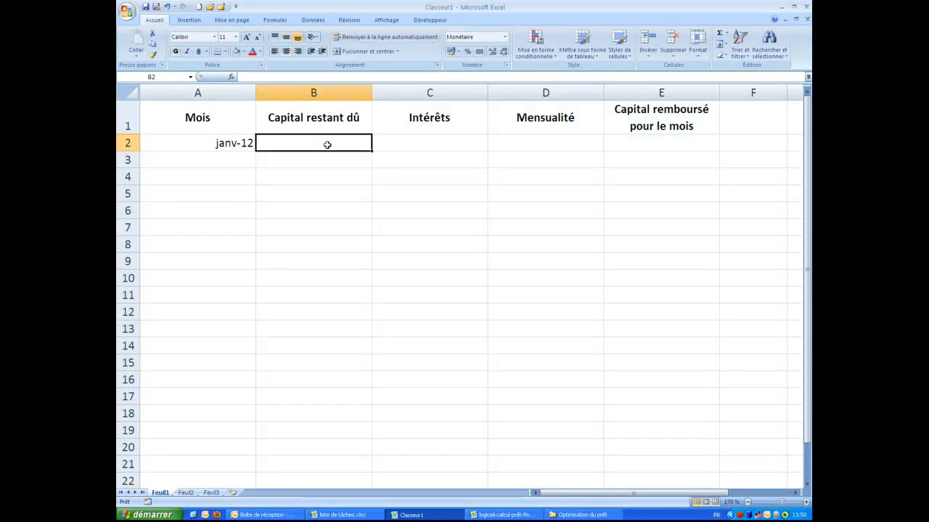
Enter 100 000 as the starting capital in B2 and 800 as January's payment in D2
text(100 )
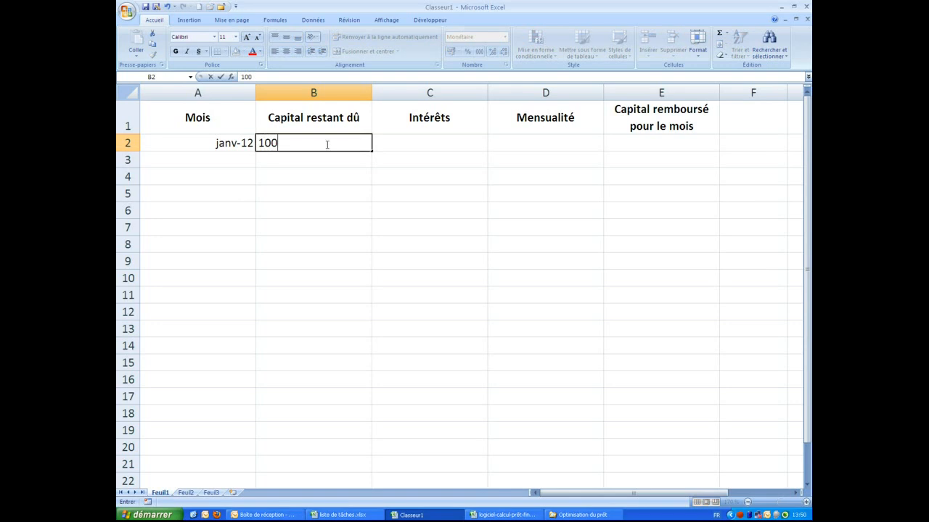
text(000)
key(Return)
key(Right)
key(Up)
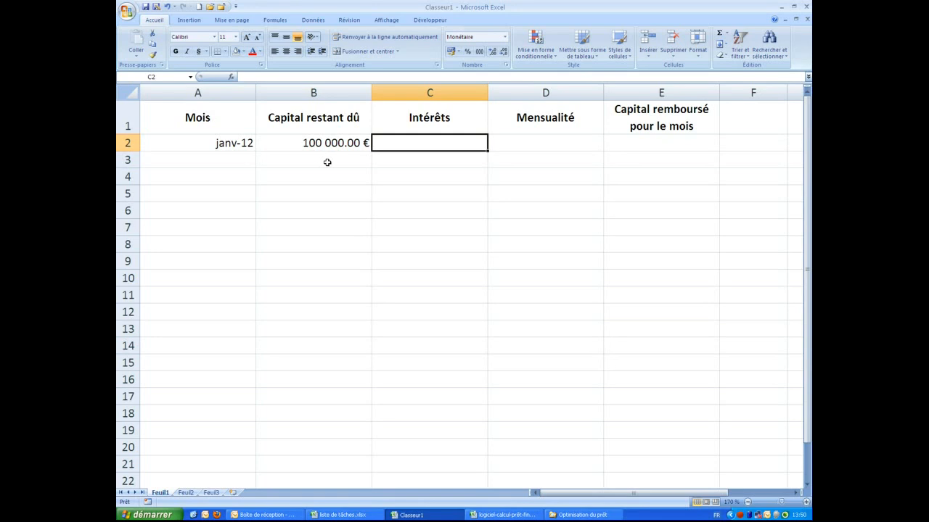
key(Right)
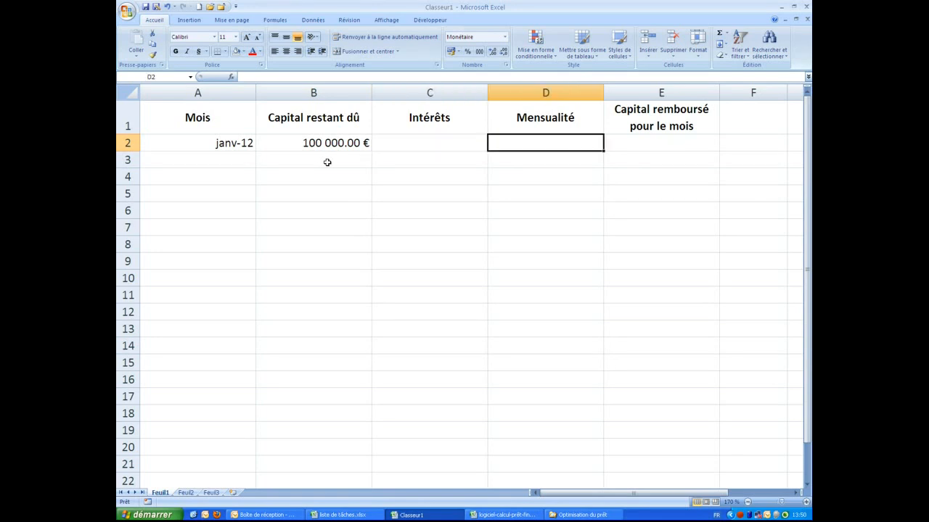
text(800)
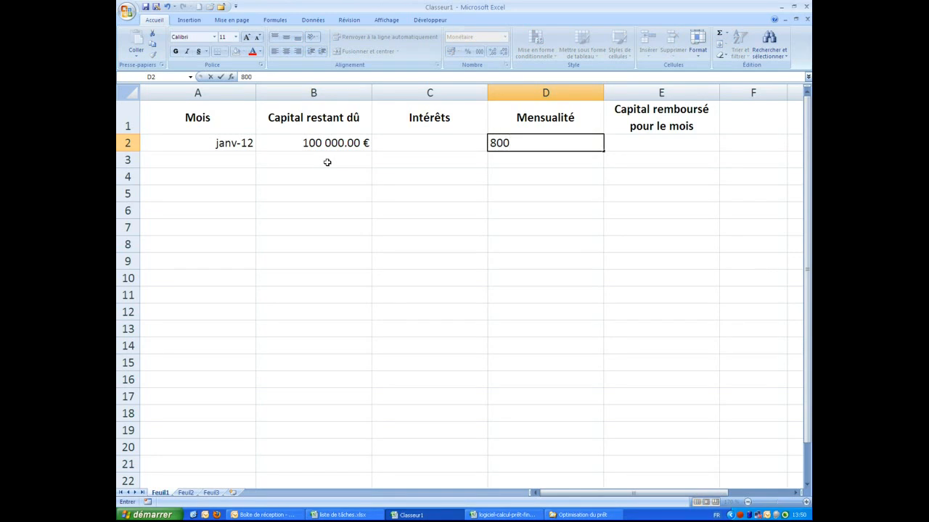
key(Return)
key(Up)
key(Left)
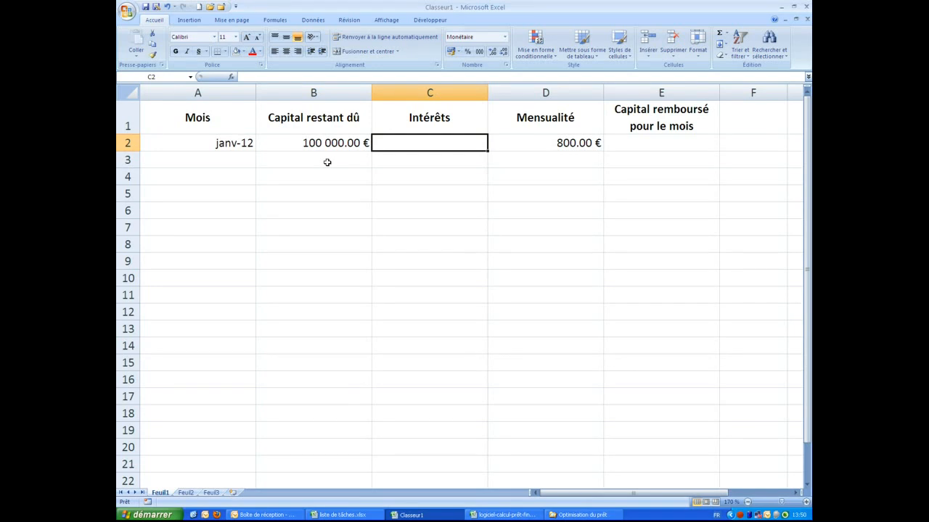
Enter the interest formula =B2*0.06/12 in C2, giving 500.00 €
text(=)
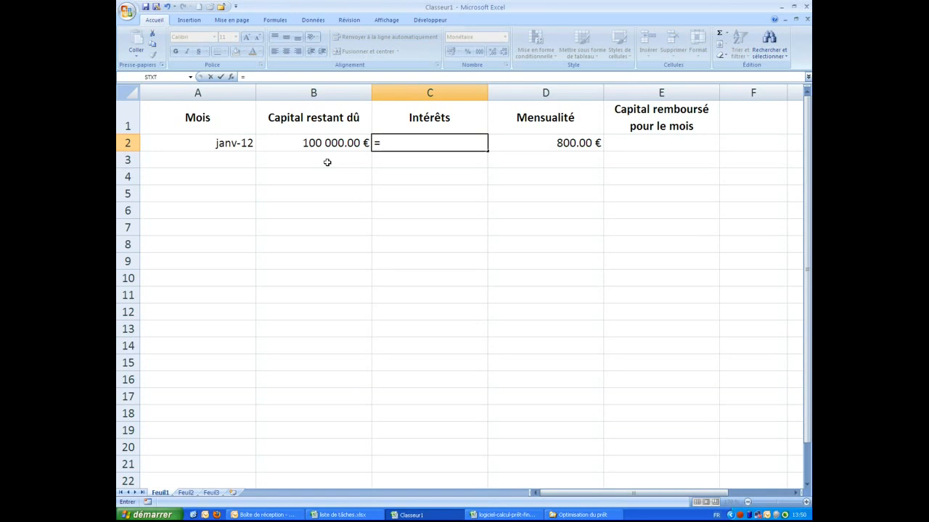
key(Left)
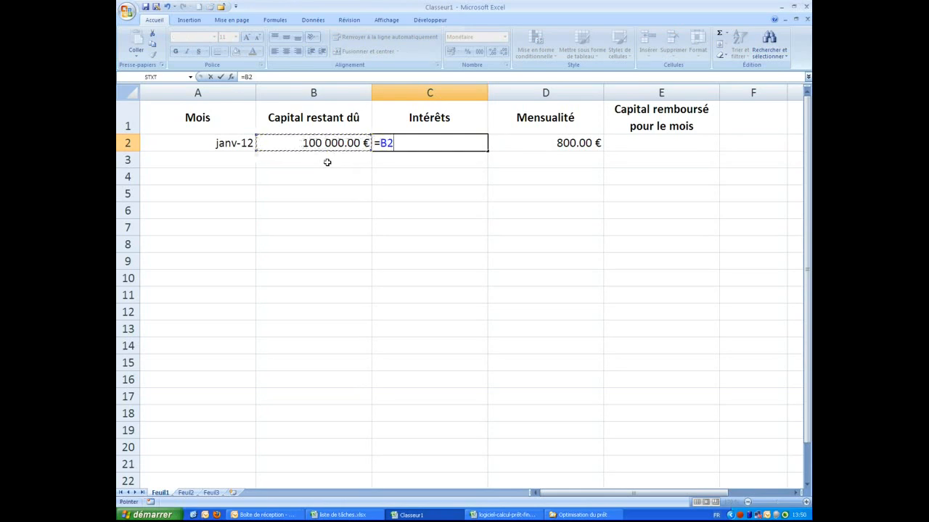
text(*)
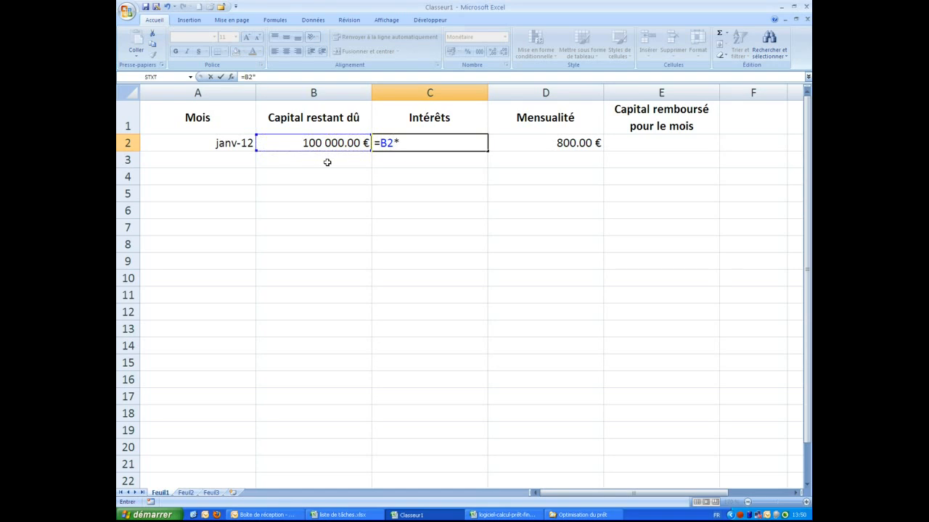
text(0.06/12)
key(Return)
key(Up)
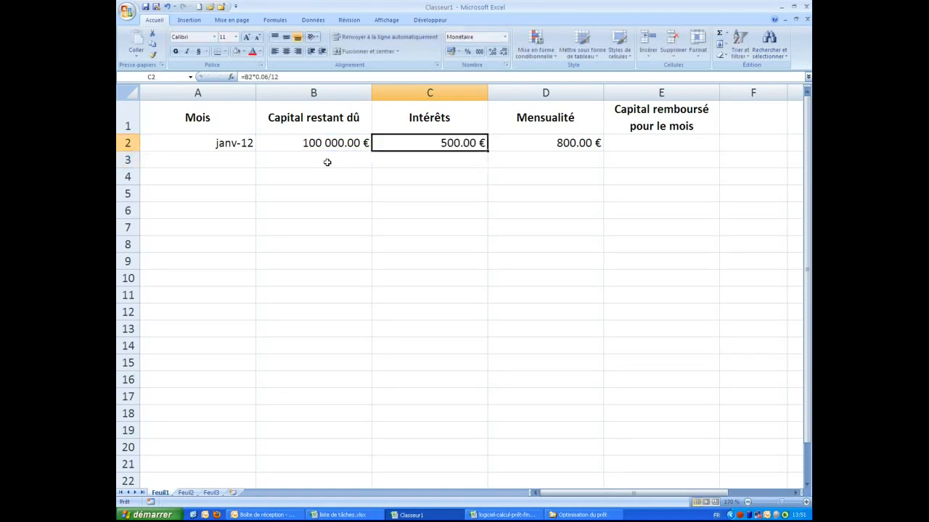
key(Right)
key(Right)
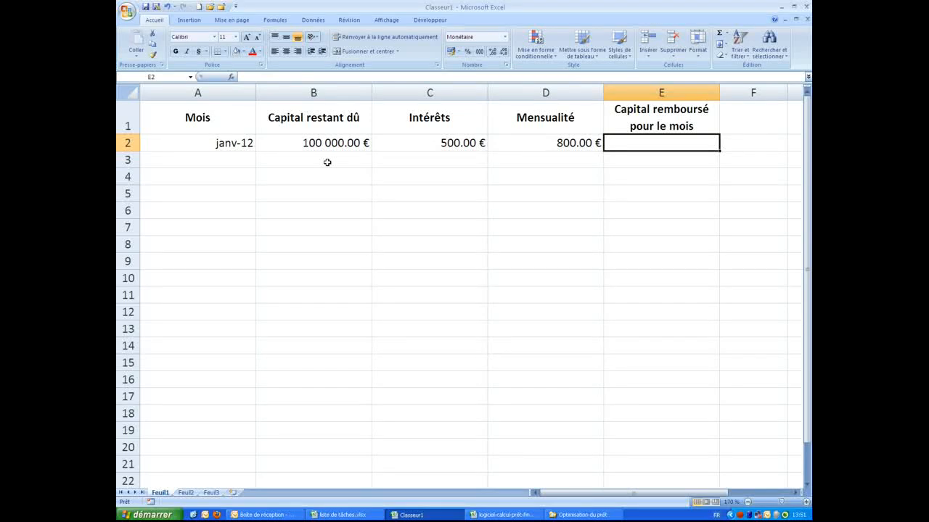
Enter the capital repaid formula =D2-C2 in E2, giving 300.00 €
text(=)
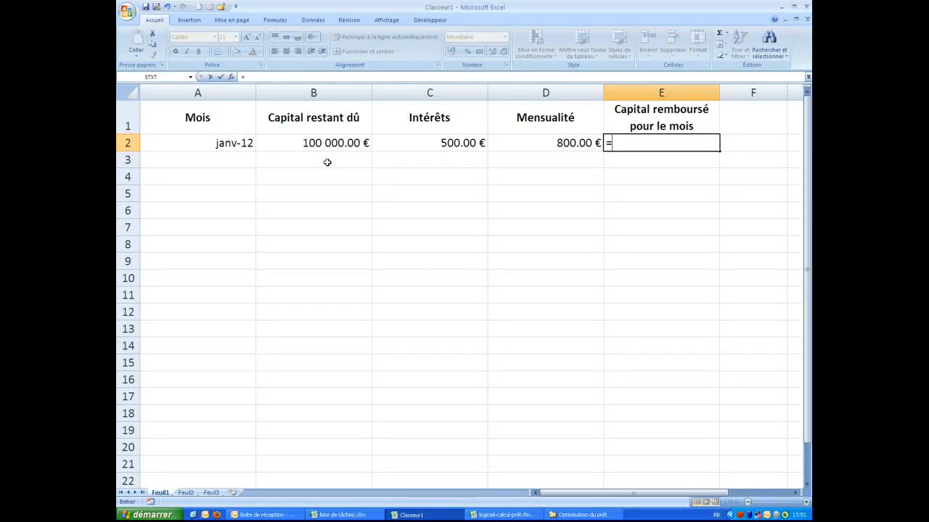
key(Left)
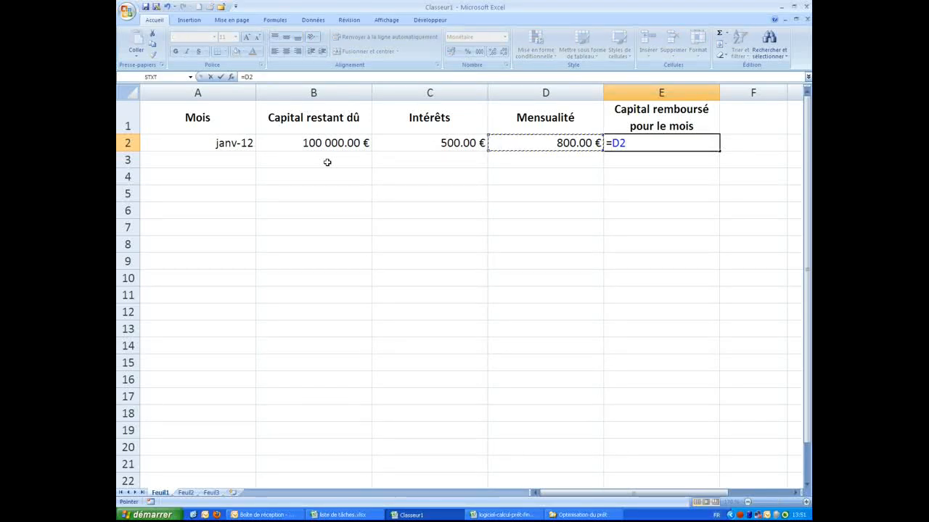
text(-)
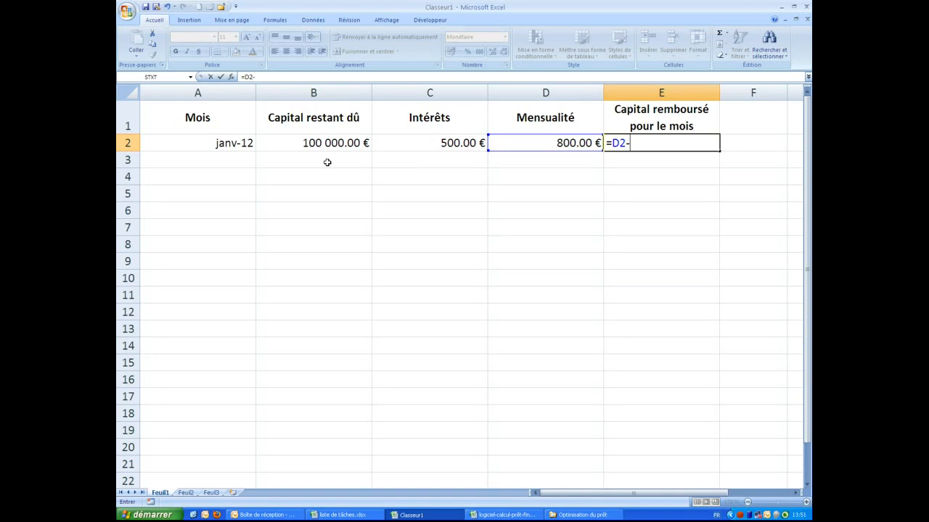
key(Left)
key(Left)
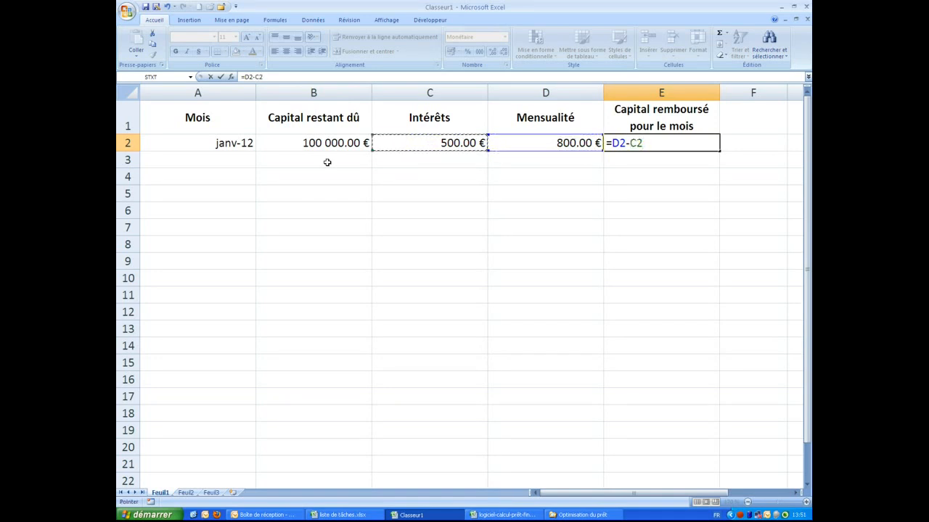
key(Return)
key(Left)
key(Left)
key(Left)
key(Left)
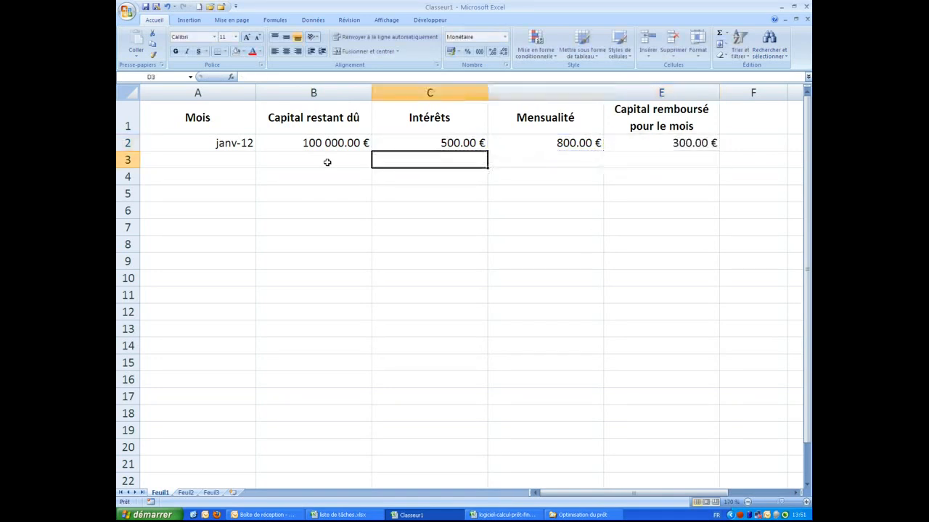
Fill févr-12 into A3 and enter =B2+C2-D2 in B3, giving 99 700.00 €
click(228, 142)
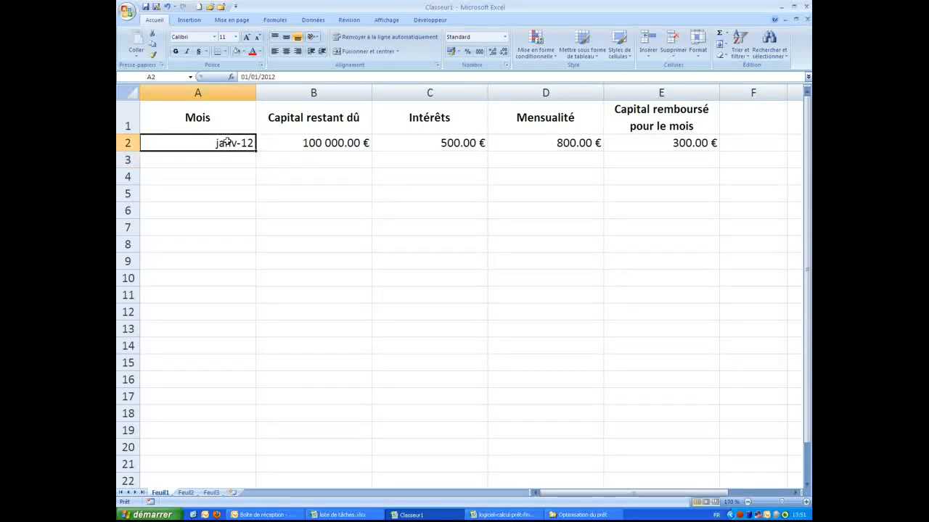
drag(254, 151, 254, 166)
click(307, 163)
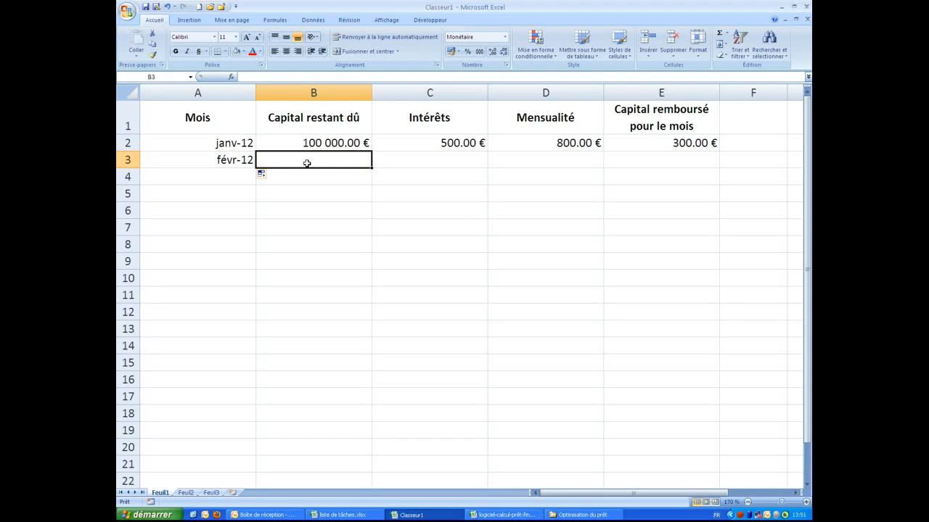
text(=)
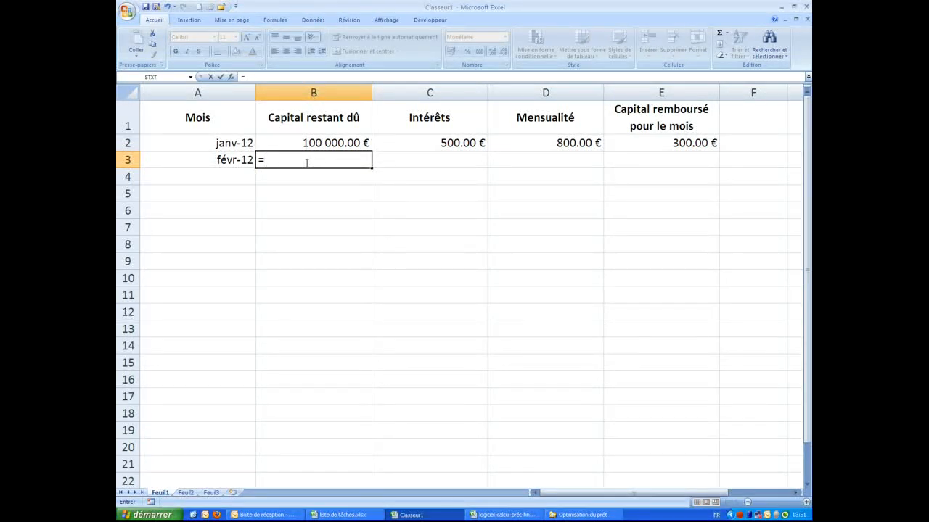
key(Up)
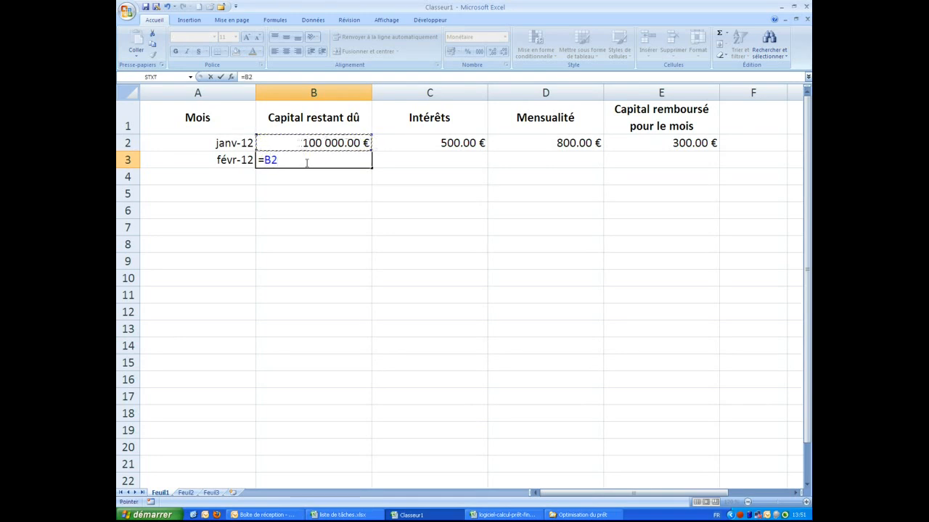
text(+)
click(406, 144)
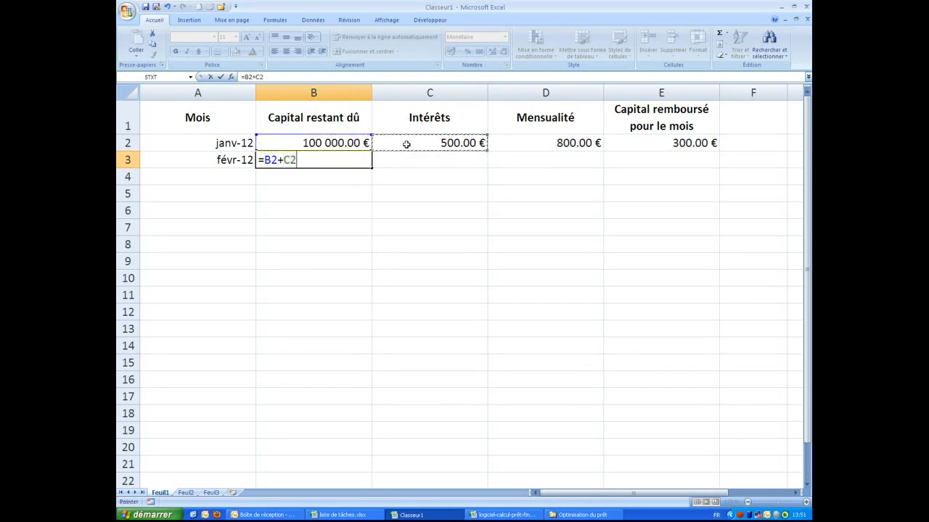
text(-)
click(539, 145)
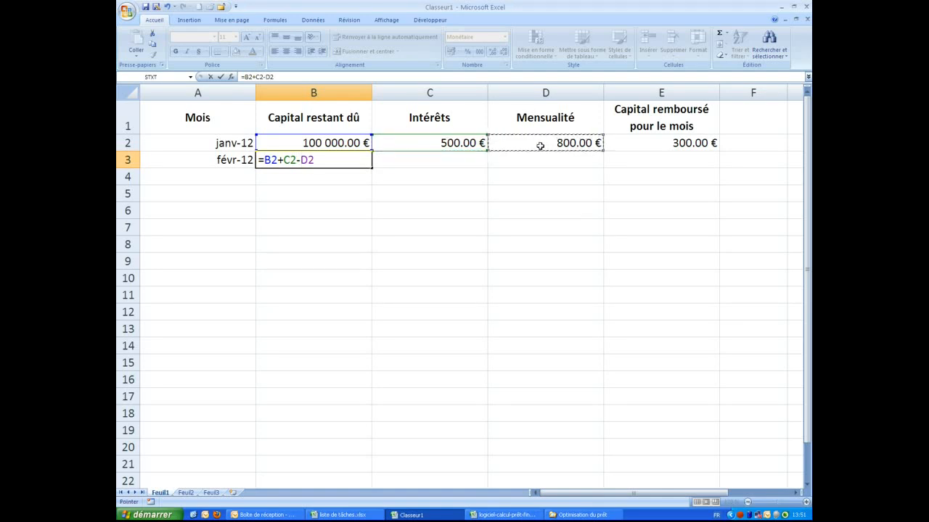
key(Return)
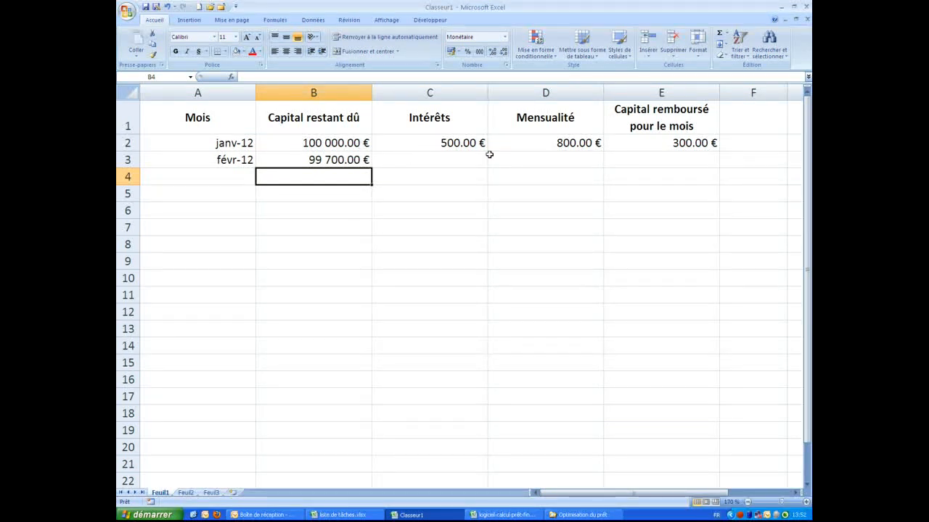
Set February's payment in D3 to =D2 so it shows 800.00 €
click(698, 144)
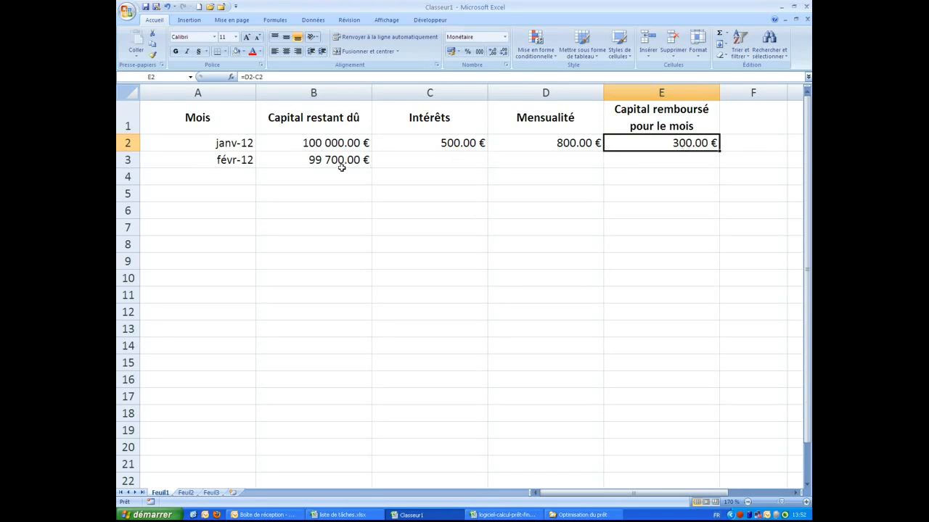
click(417, 160)
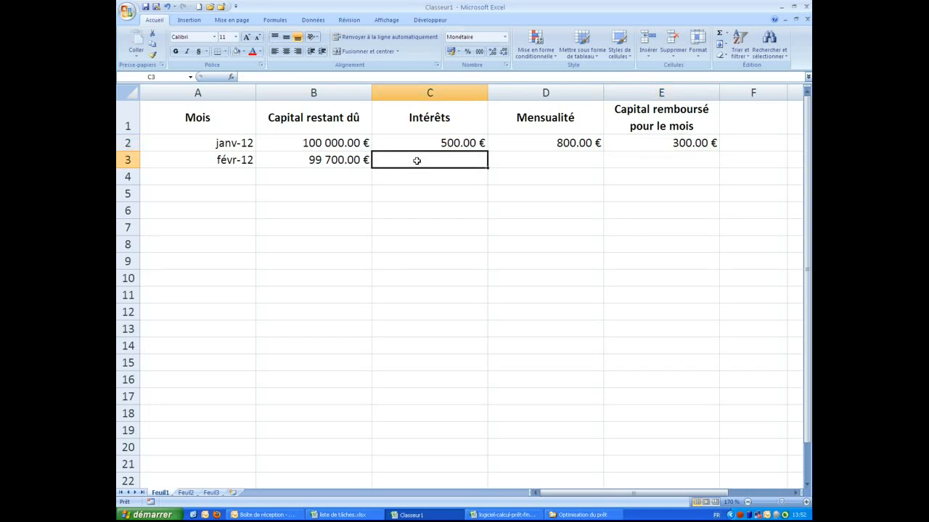
click(463, 142)
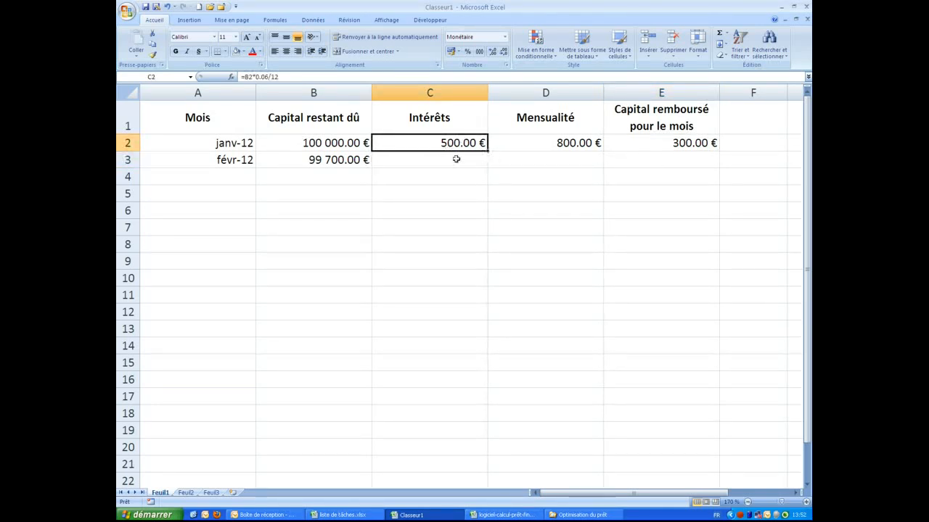
click(524, 160)
text(=)
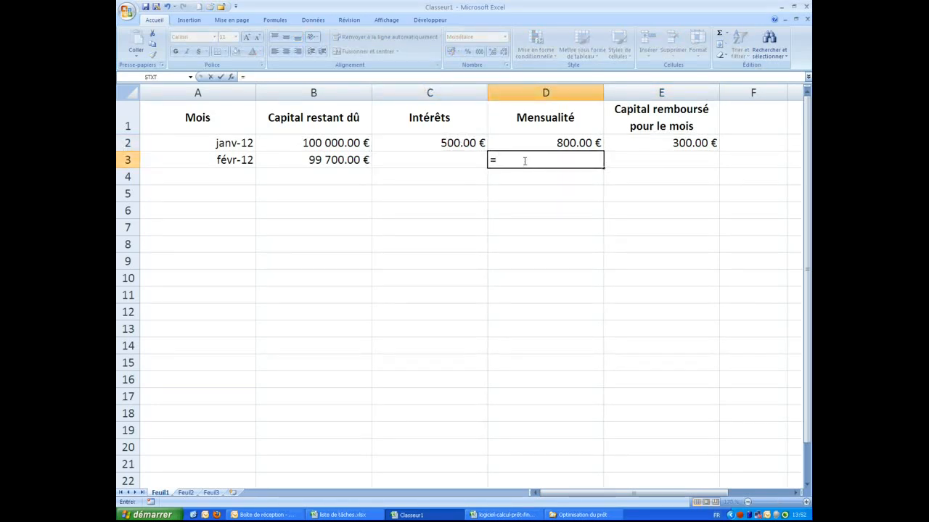
text(D2)
key(Return)
key(Up)
key(Right)
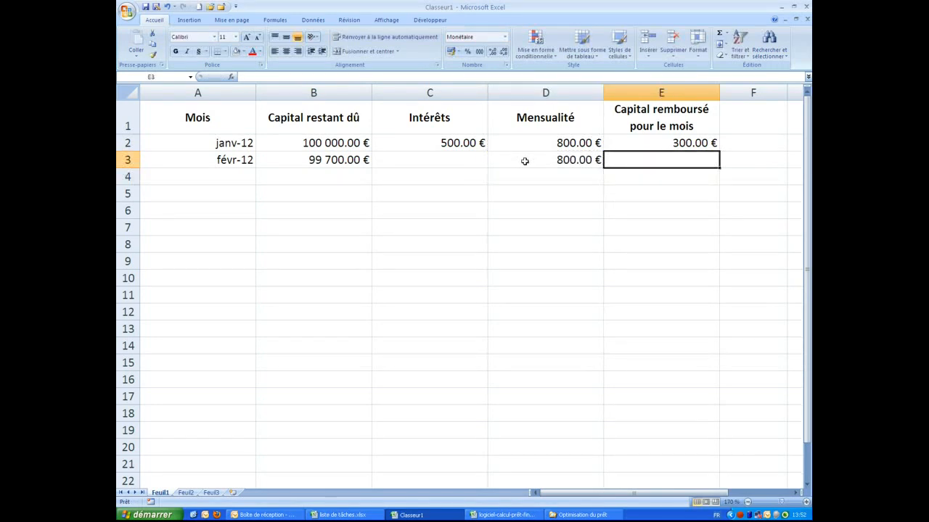
Copy January's interest formula down to C3, giving 498.50 €
click(452, 157)
click(452, 145)
click(632, 145)
click(477, 144)
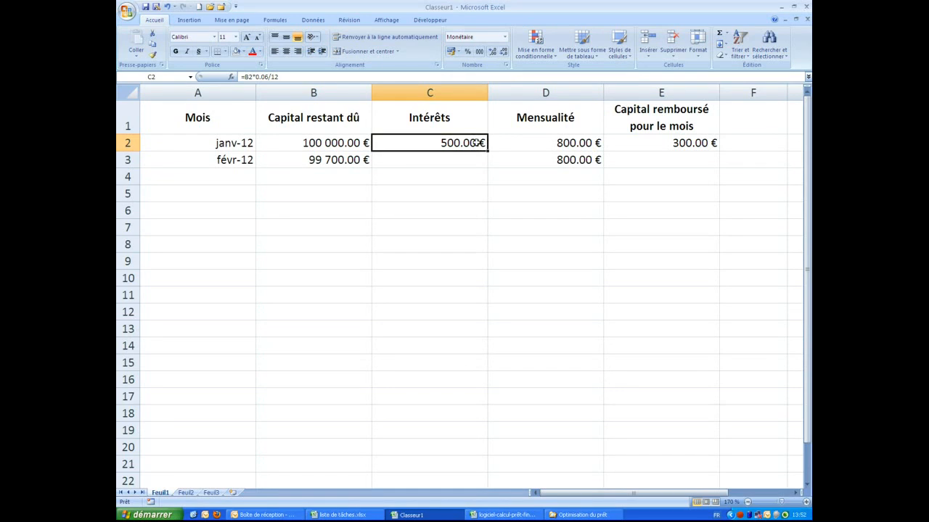
drag(488, 150, 488, 165)
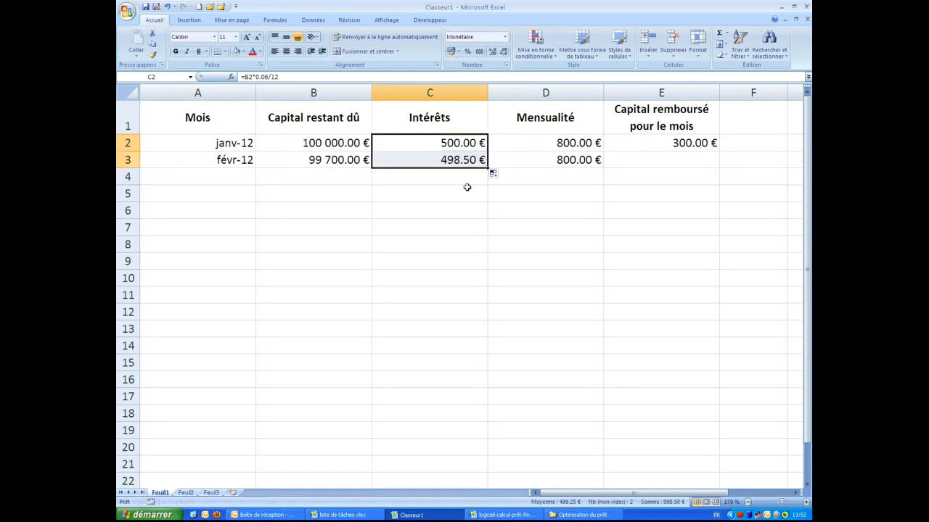
click(446, 149)
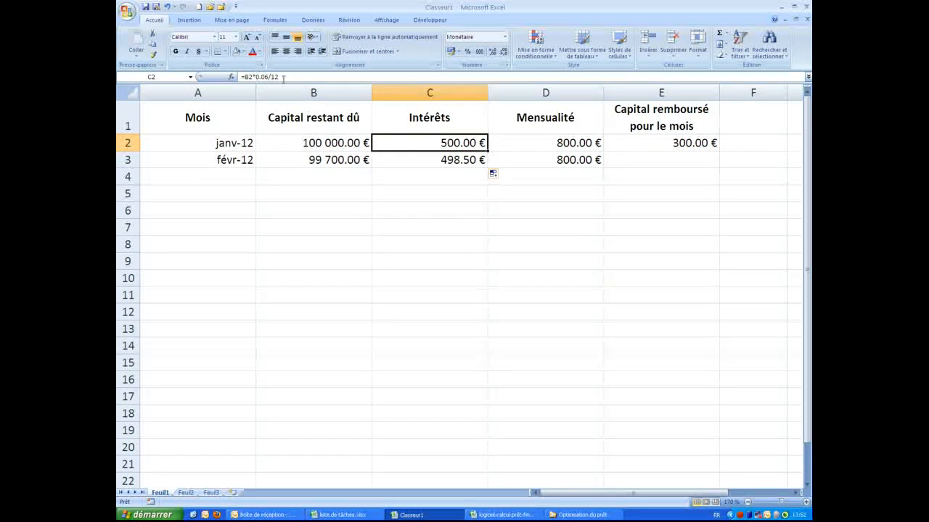
click(428, 161)
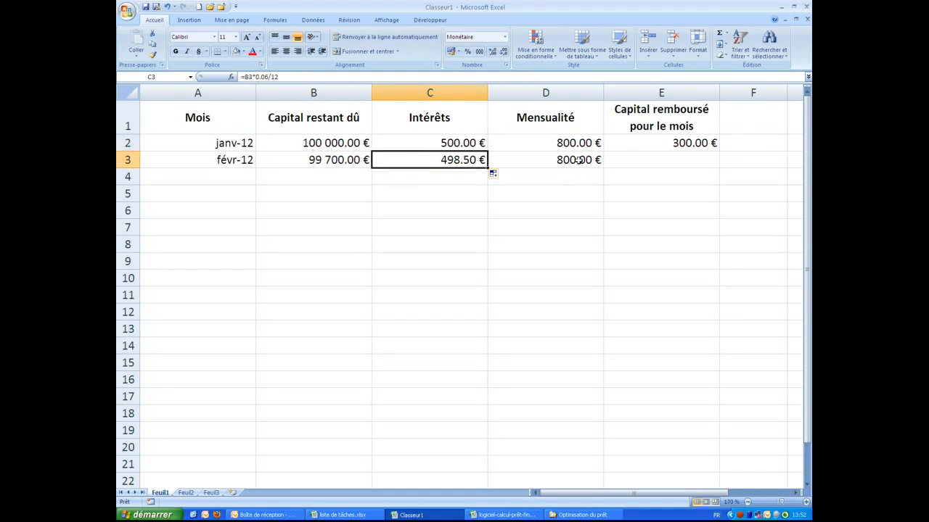
click(570, 162)
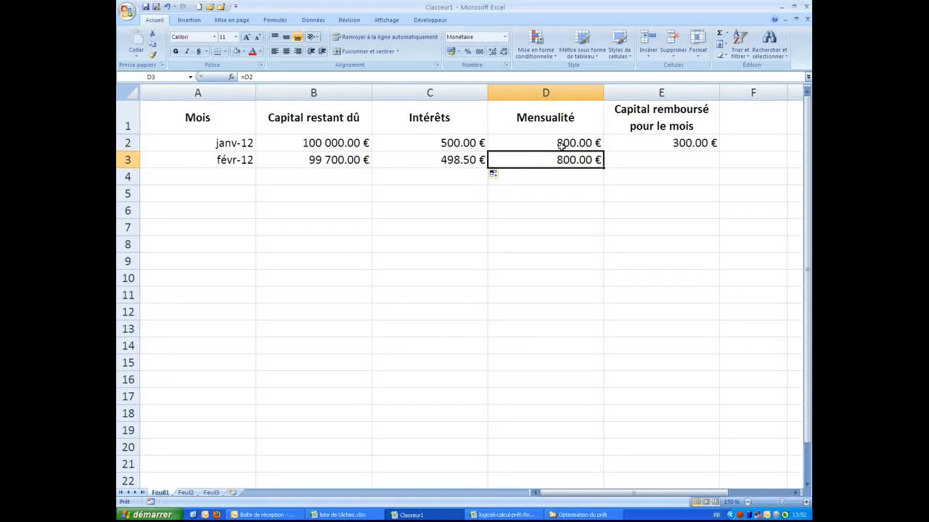
Copy the capital-repaid formula down to E3 as =D3-C3, showing 301.50 €
click(675, 148)
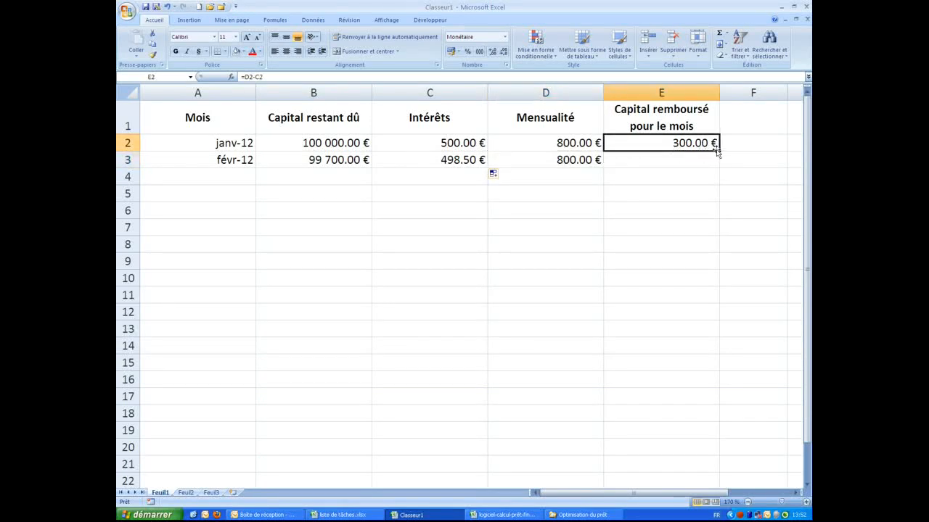
drag(719, 153, 720, 166)
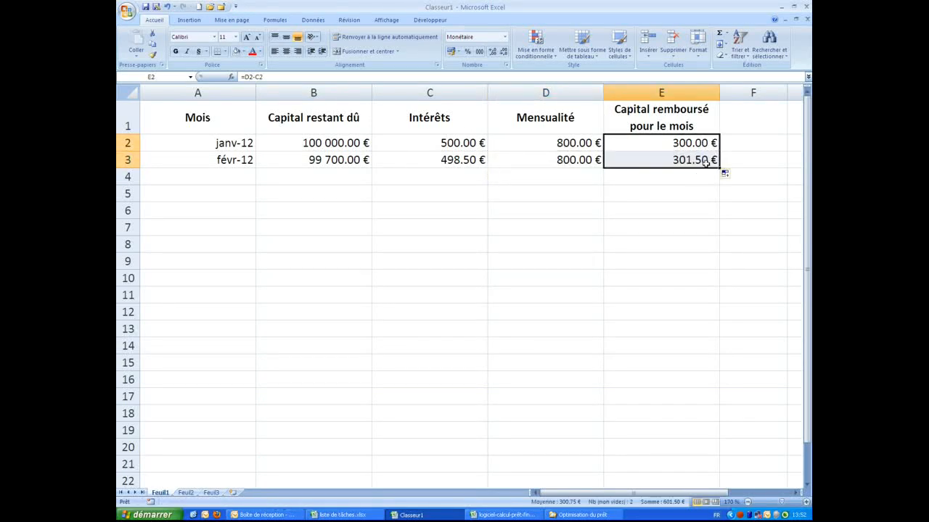
click(687, 161)
click(686, 145)
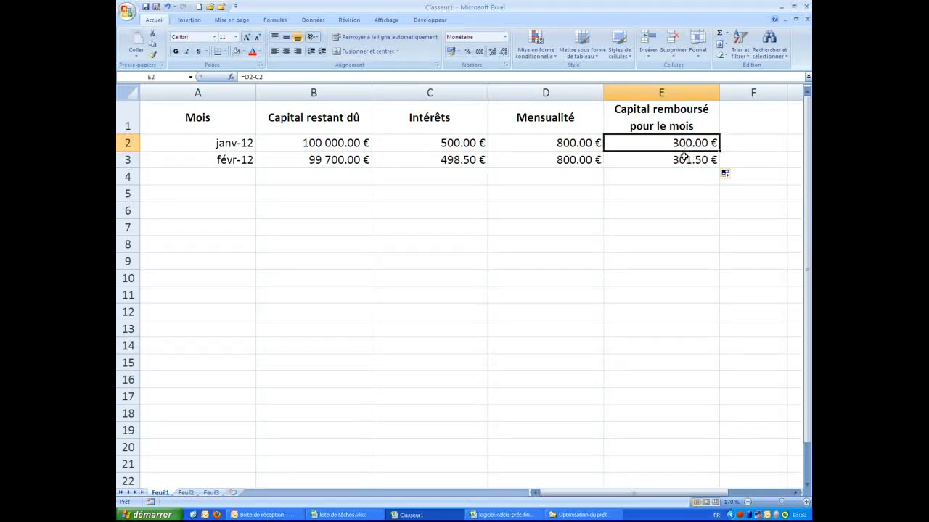
click(684, 161)
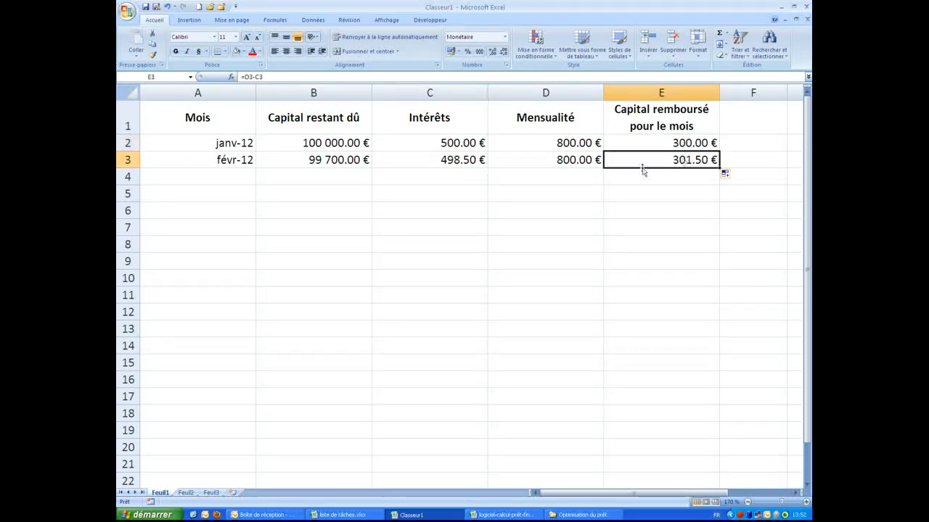
Fill the févr-12 row A3:E3 down through the following months
drag(203, 161, 659, 173)
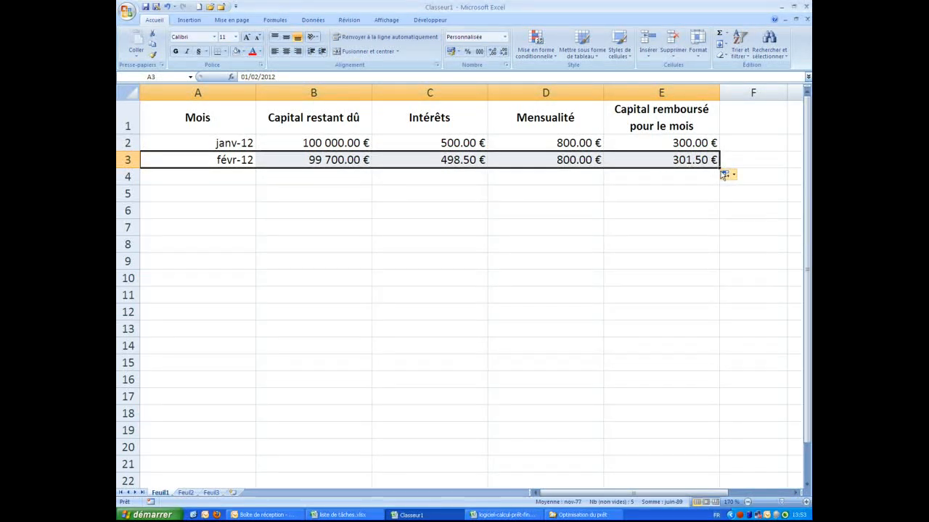
drag(721, 169, 719, 450)
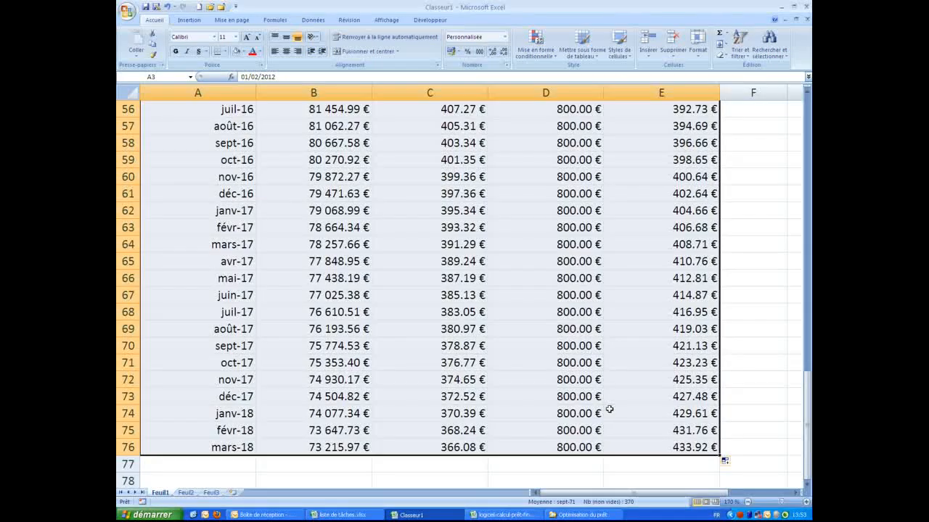
scroll(588, 376, down, 5)
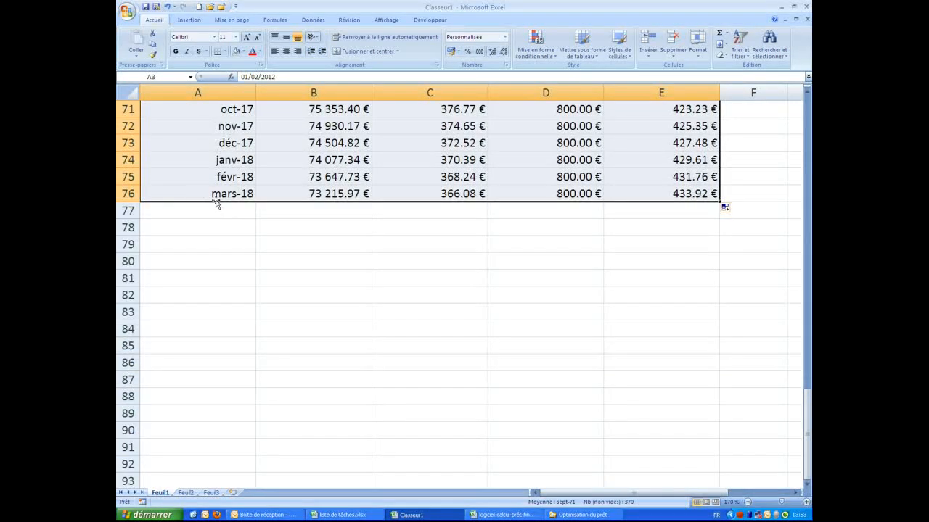
drag(192, 195, 721, 499)
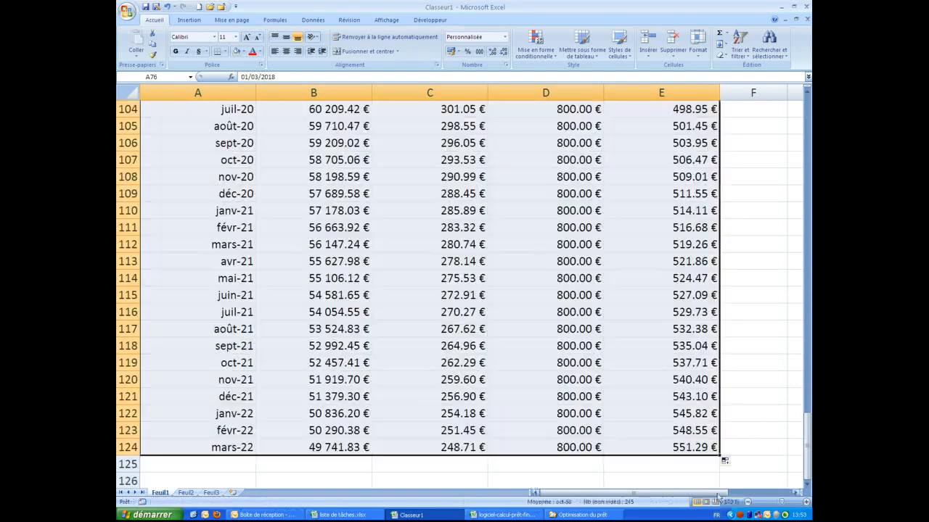
scroll(443, 357, down, 2)
scroll(443, 356, down, 4)
Continue filling from the mars-22 row down to juil-36 in row 296
click(225, 144)
drag(248, 145, 694, 154)
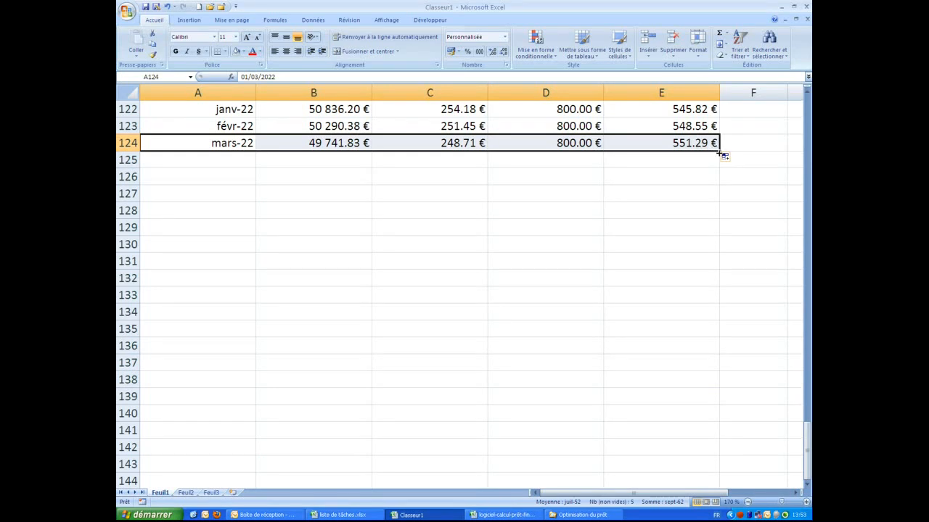
drag(722, 153, 714, 502)
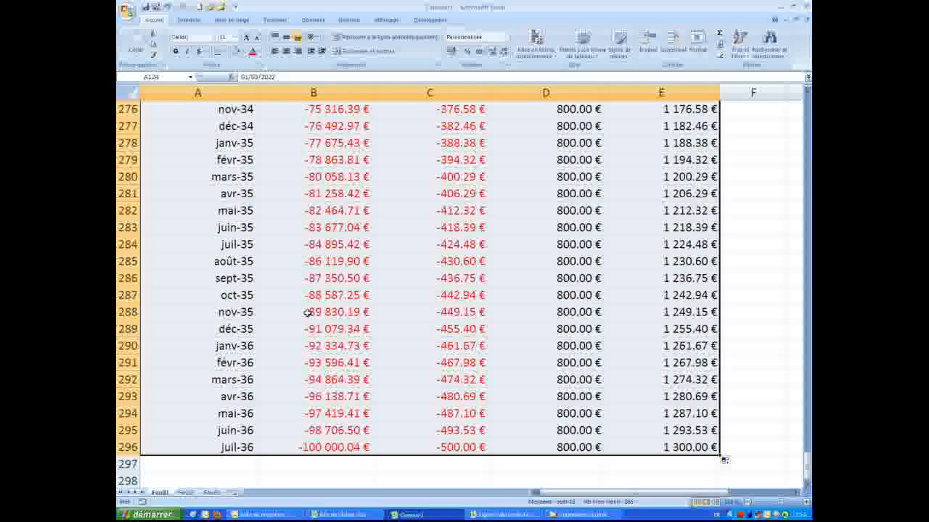
scroll(264, 281, up, 1)
scroll(264, 282, up, 20)
scroll(264, 282, up, 4)
scroll(264, 282, down, 4)
Clear A200:E296 so the schedule stops at juin-28 with a -274.86 € balance
drag(172, 349, 693, 449)
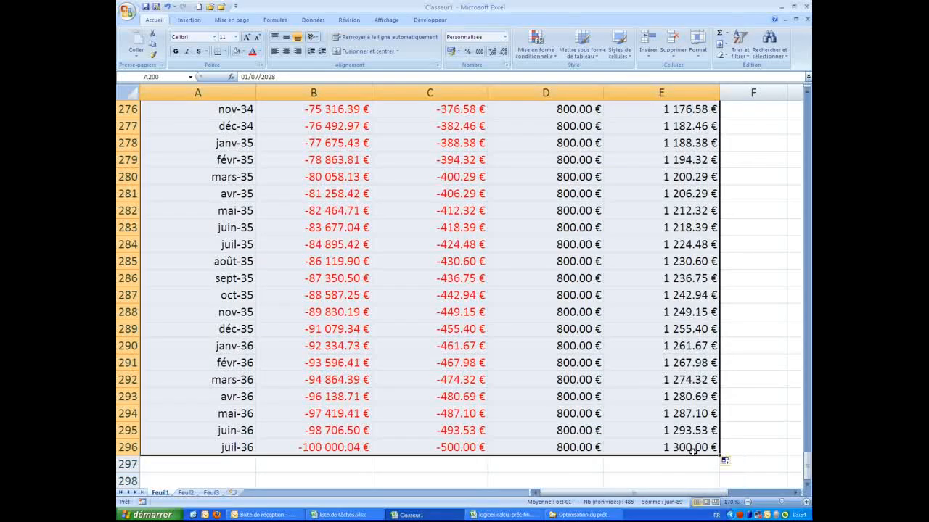
key(Delete)
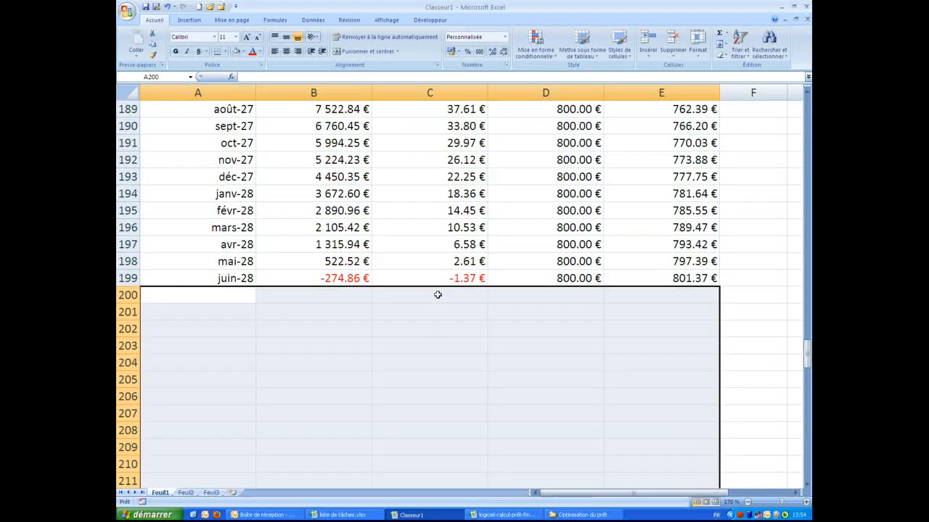
click(437, 295)
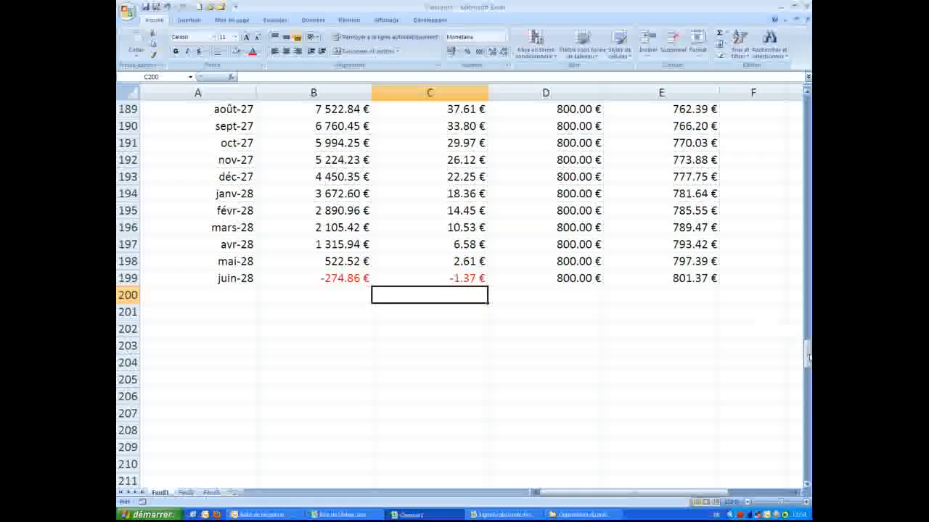
drag(806, 355, 807, 101)
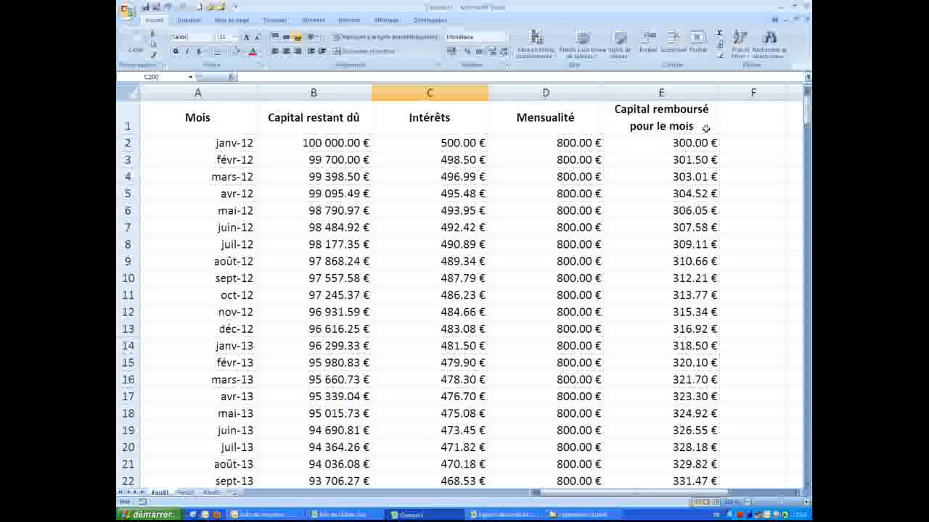
click(331, 143)
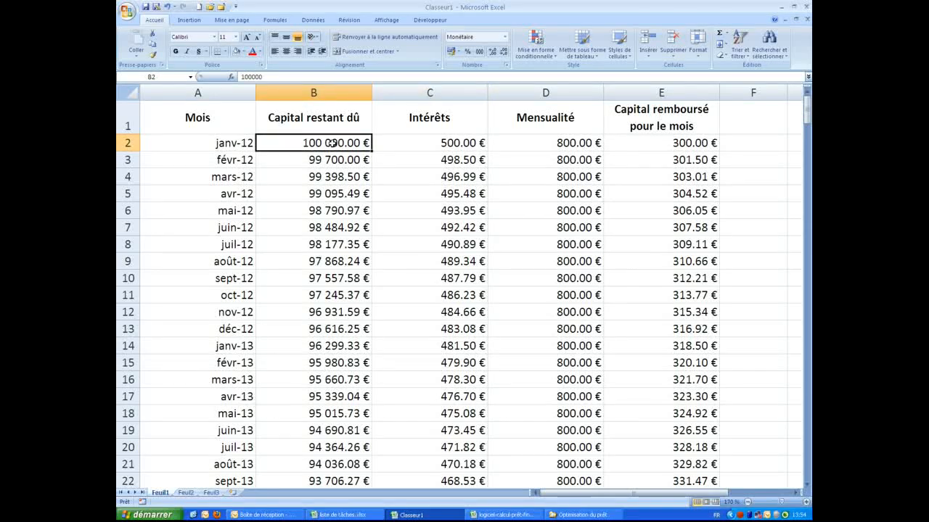
click(663, 146)
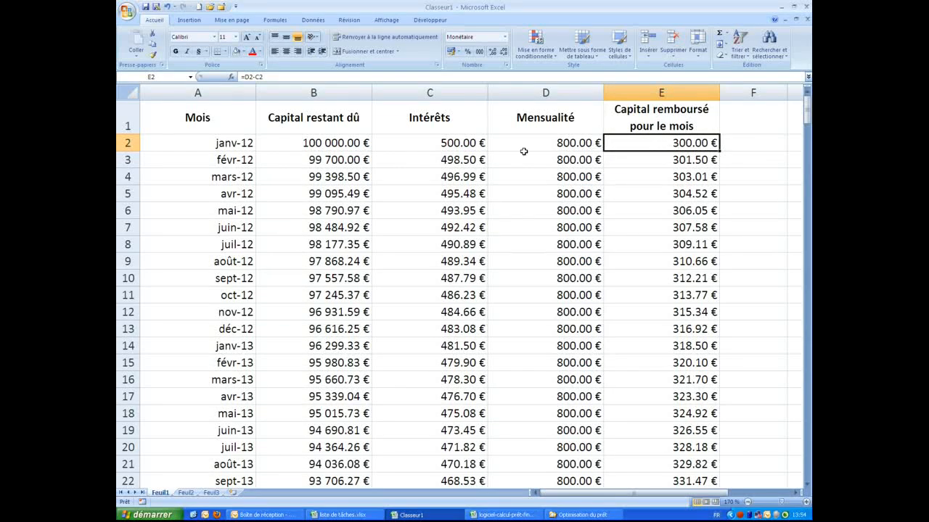
click(452, 148)
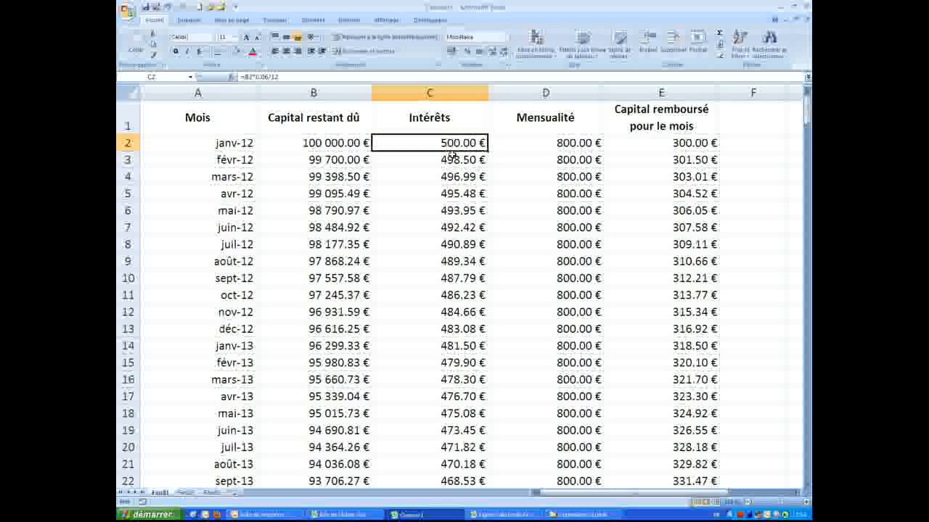
key(Page_Down)
key(Page_Down)
key(Page_Down)
key(Page_Down)
key(Page_Down)
key(Page_Down)
key(Page_Down)
key(Page_Down)
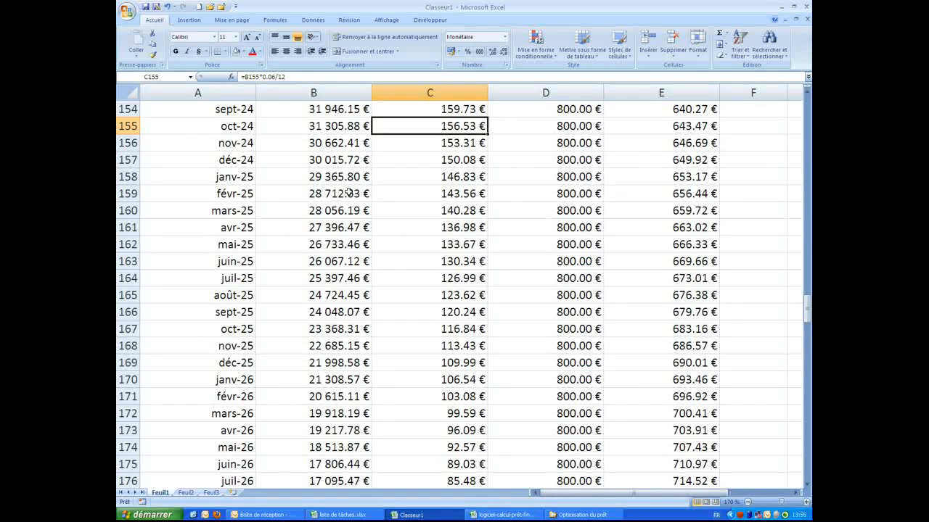
scroll(341, 210, down, 10)
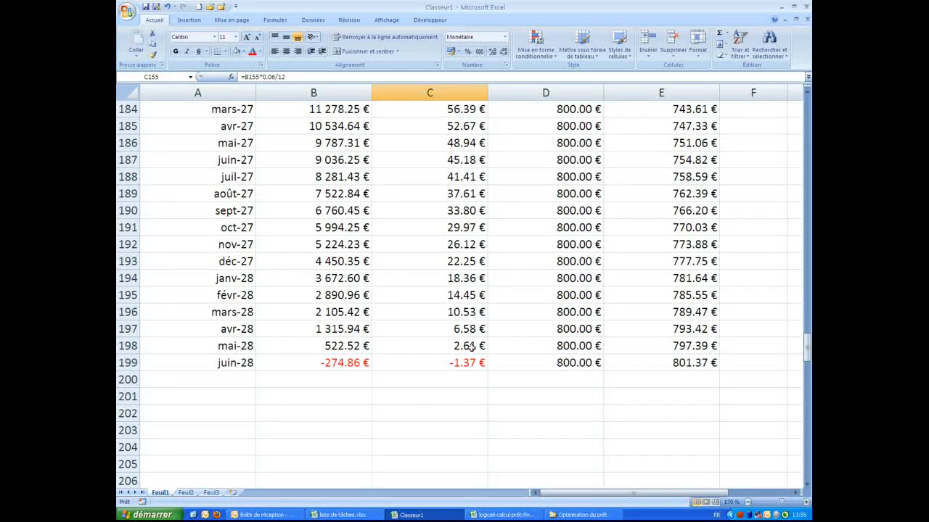
click(213, 363)
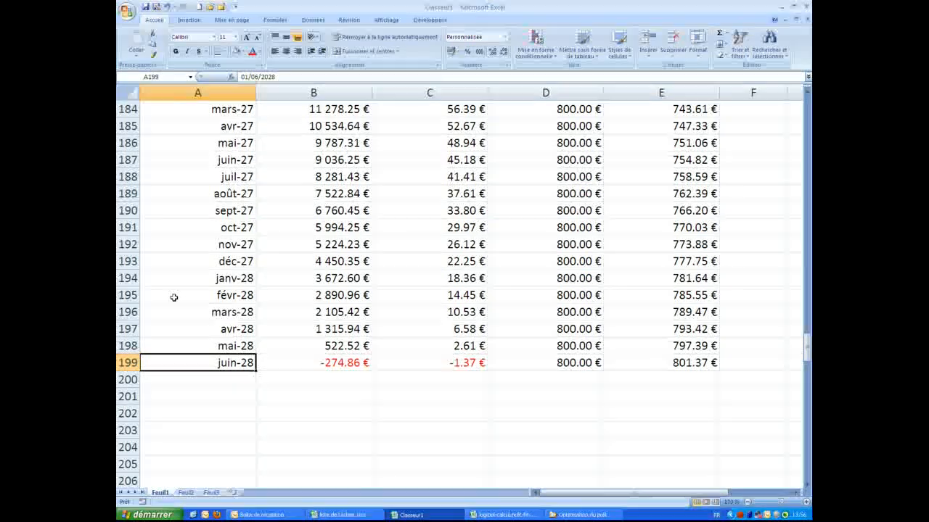
Clear A195:E199 (févr-28 to juin-28), leaving janv-28 with 3 672.60 € remaining
drag(174, 297, 664, 359)
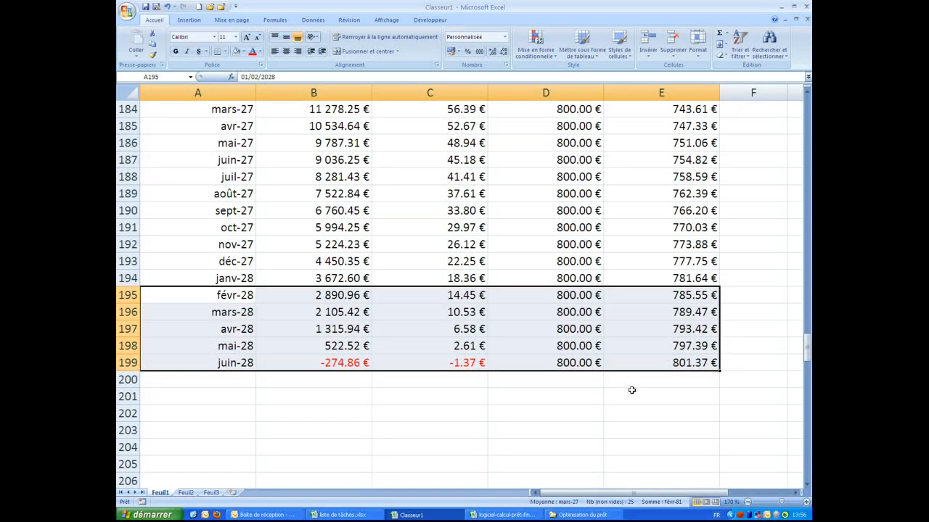
key(Delete)
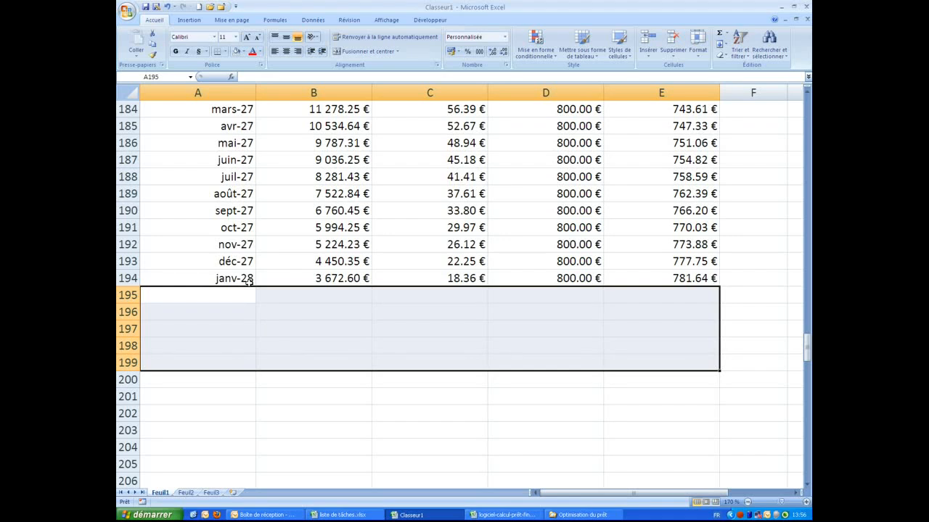
click(328, 278)
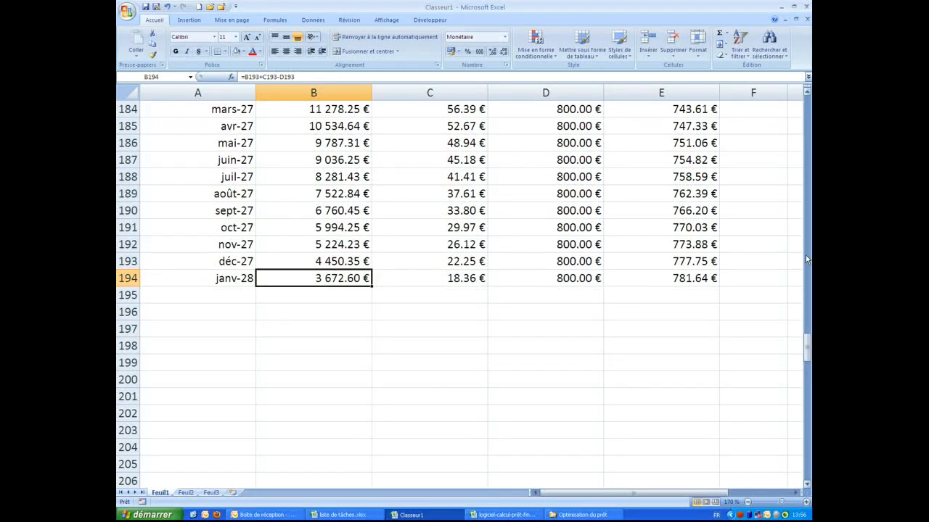
drag(807, 353, 807, 101)
click(573, 143)
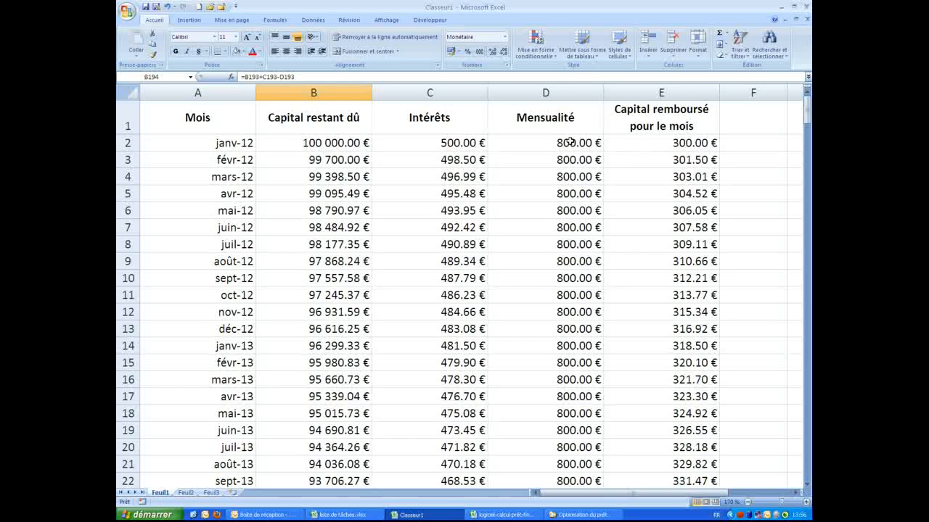
Set the monthly payment in D2 to 810 € and check the balance in the later months
click(256, 75)
key(BackSpace)
key(BackSpace)
text(10)
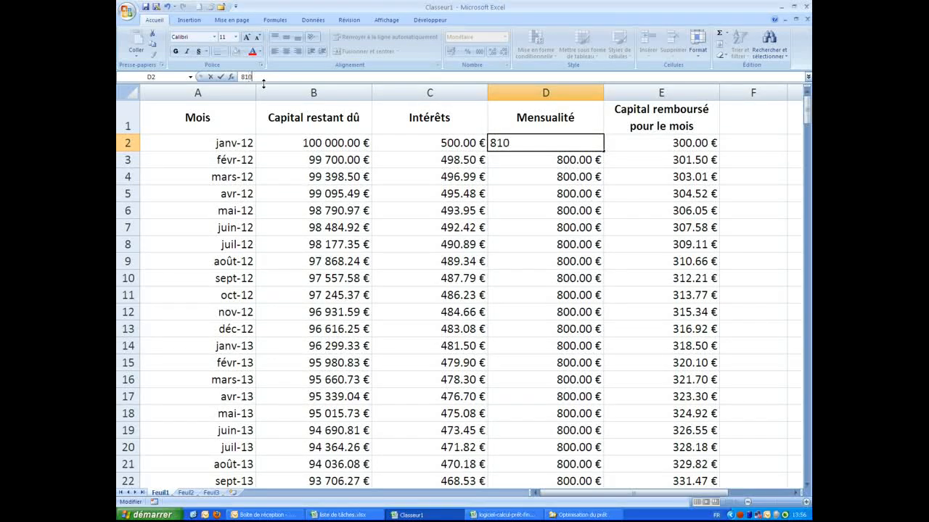
key(Return)
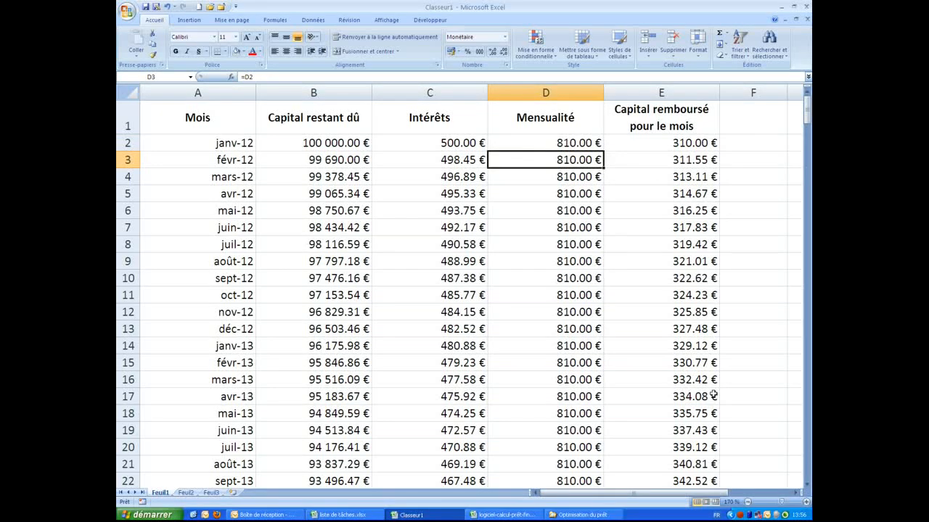
click(807, 462)
click(808, 462)
click(807, 462)
click(806, 462)
click(805, 461)
scroll(601, 383, down, 20)
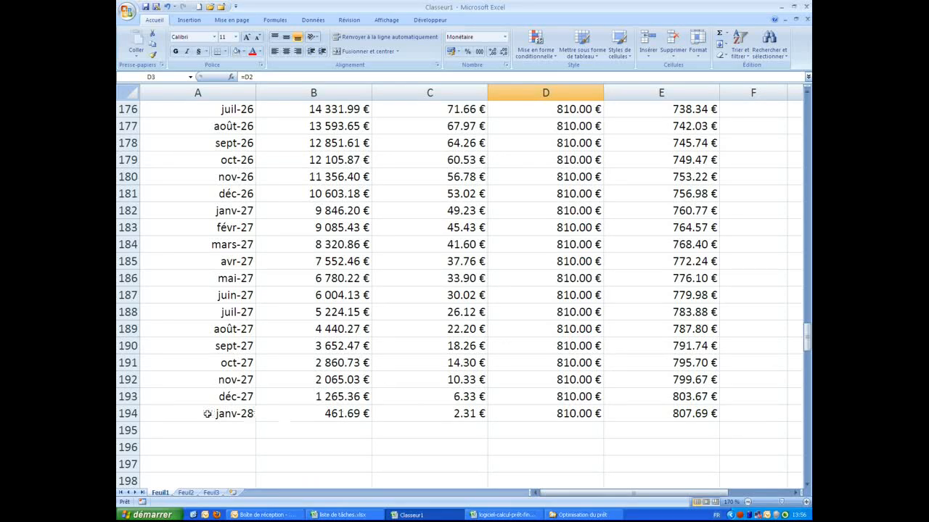
click(809, 108)
click(809, 108)
drag(807, 251, 798, 83)
Raise the monthly payment to 812 € and check the end-of-schedule balance
click(590, 142)
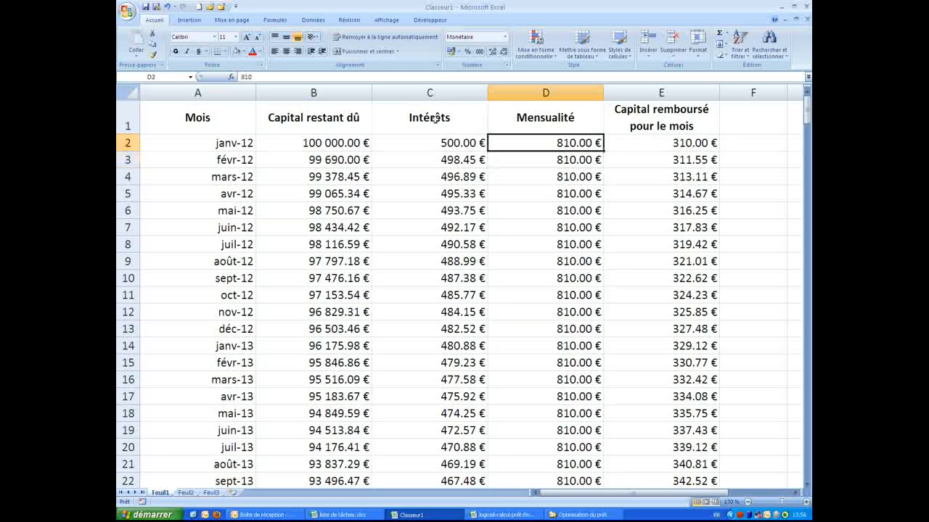
click(252, 77)
key(BackSpace)
text(2)
key(Return)
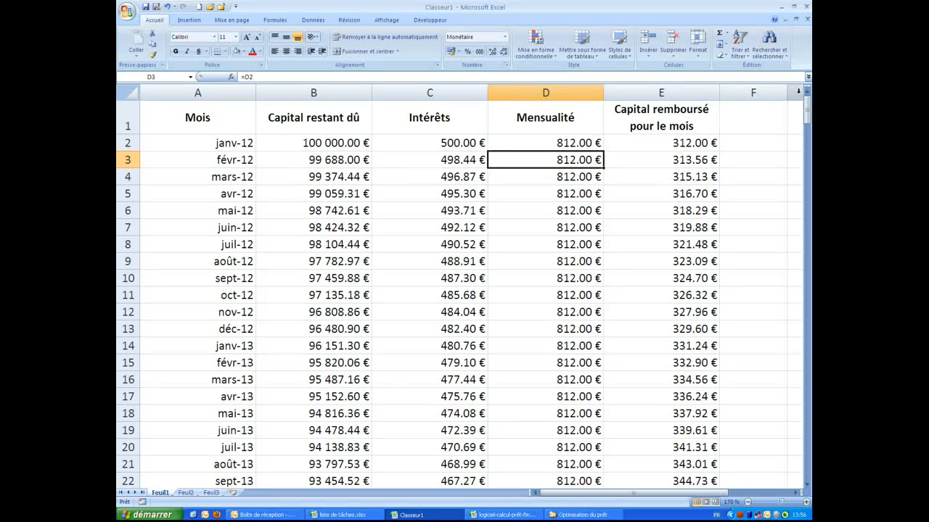
drag(806, 116, 806, 361)
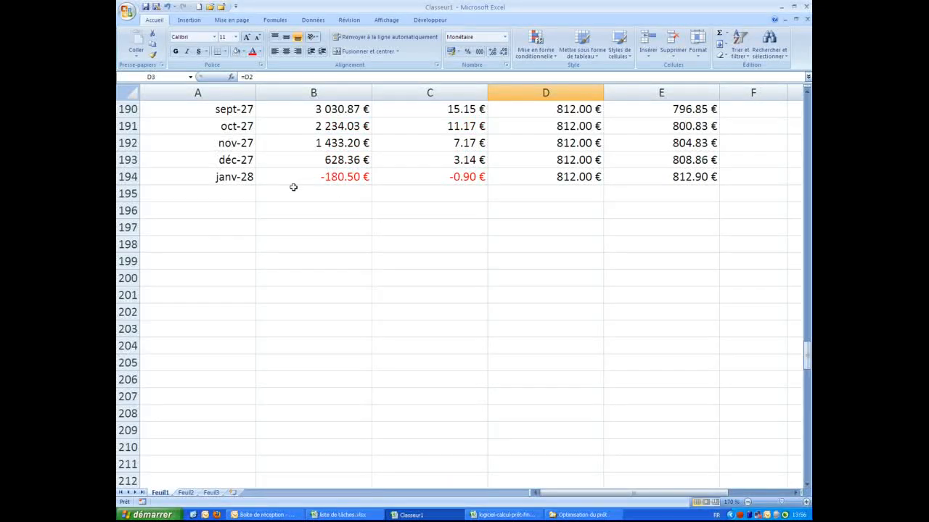
scroll(293, 187, up, 1)
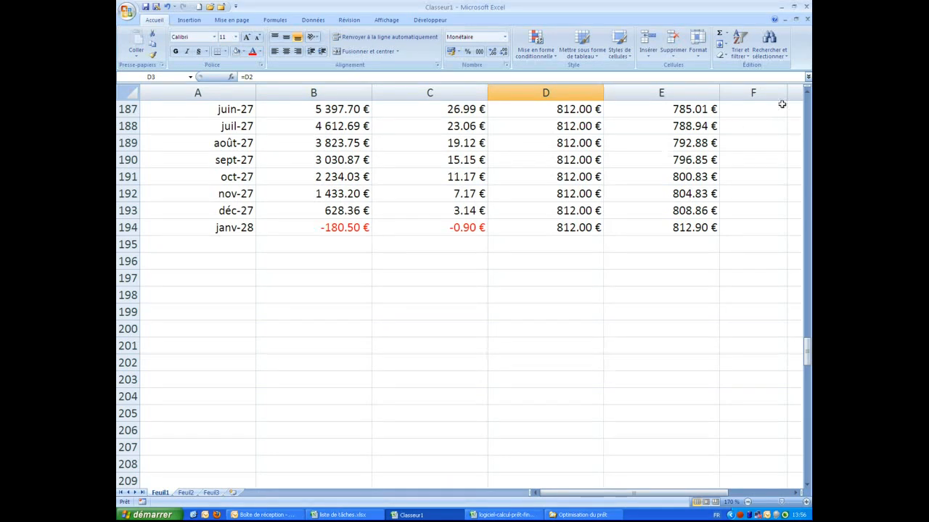
Try 811 € as the monthly payment and review the final balance
key(Up)
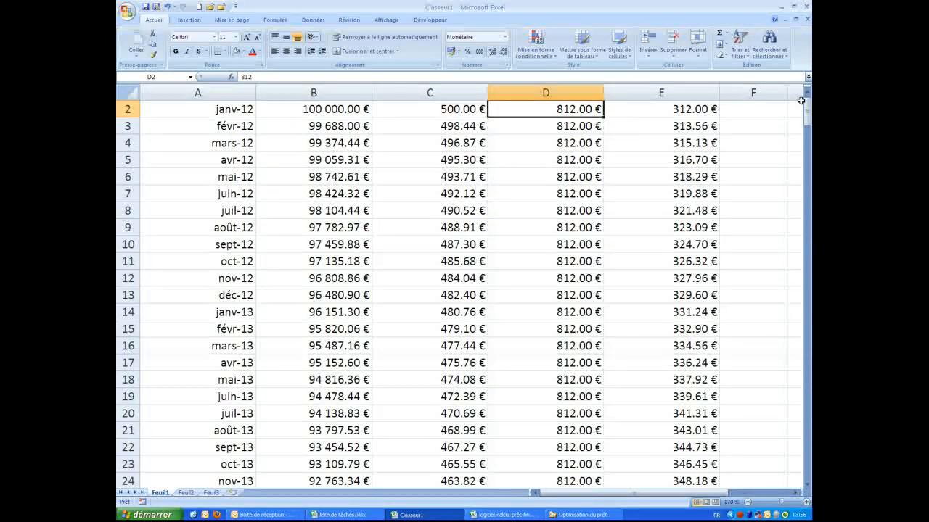
click(289, 76)
key(BackSpace)
text(1)
key(Return)
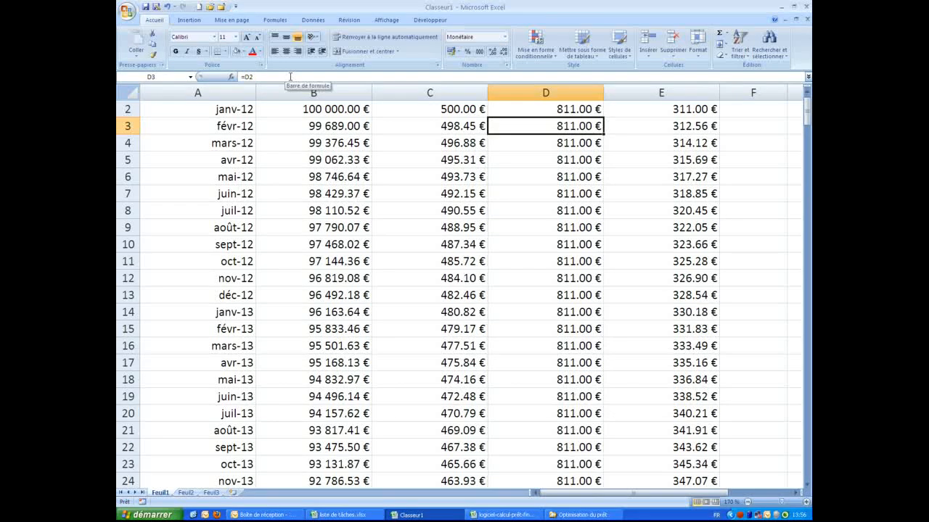
scroll(279, 183, down, 20)
scroll(278, 183, down, 20)
scroll(278, 183, down, 6)
scroll(279, 183, up, 11)
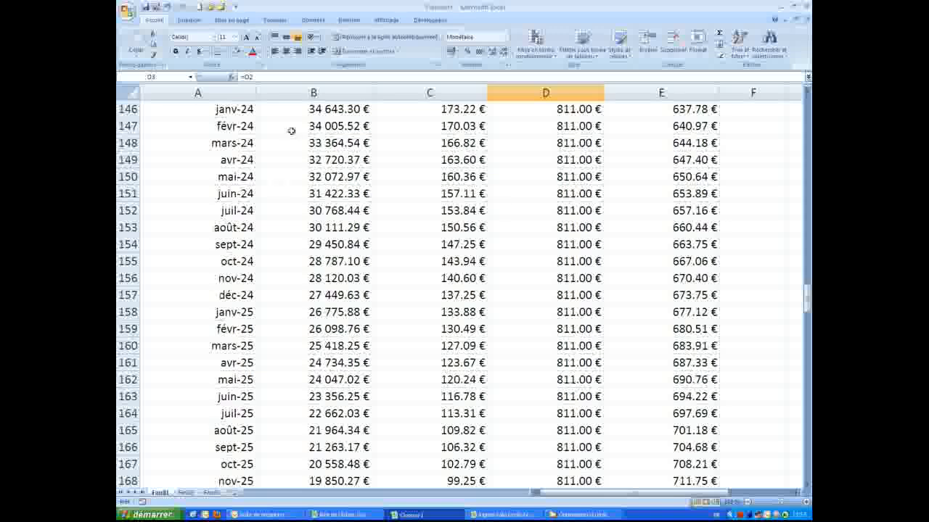
Try 811.50 € as the monthly payment and check the remaining balance
key(Up)
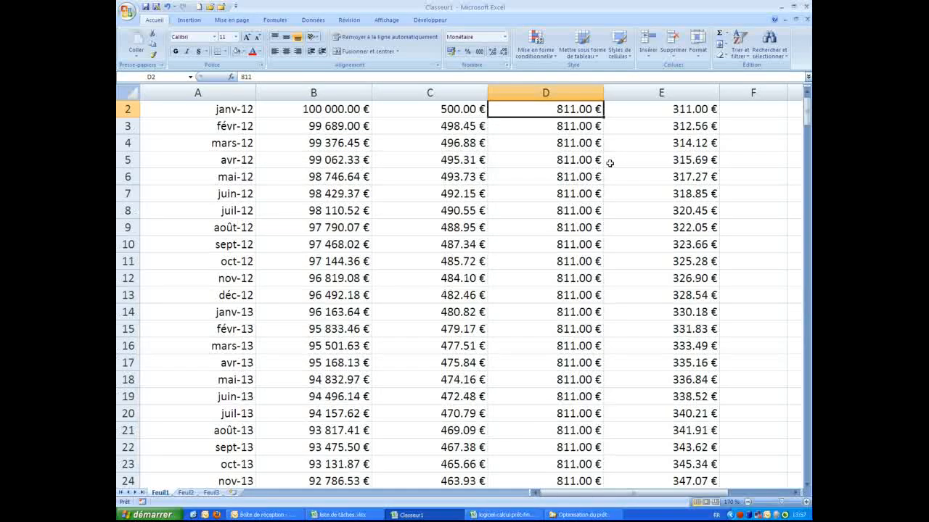
click(263, 75)
text(.5)
key(Return)
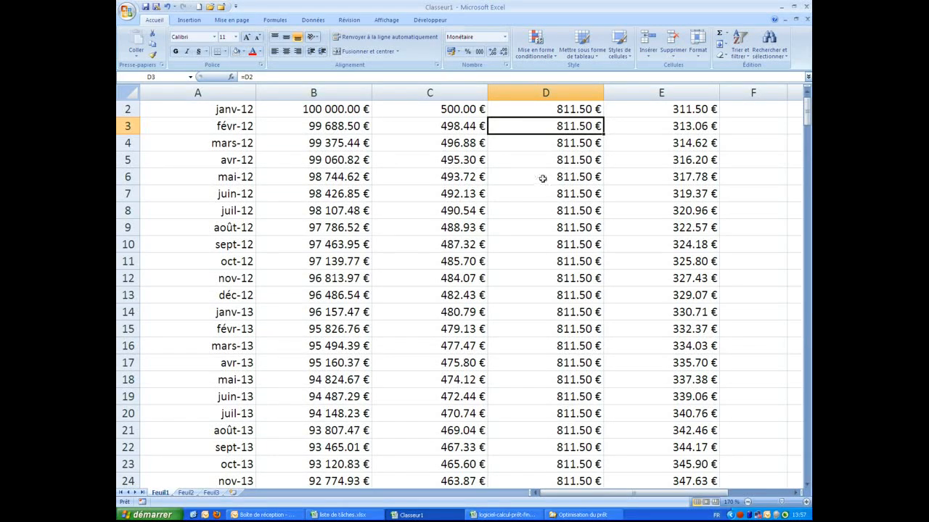
scroll(510, 270, down, 20)
scroll(510, 270, down, 20)
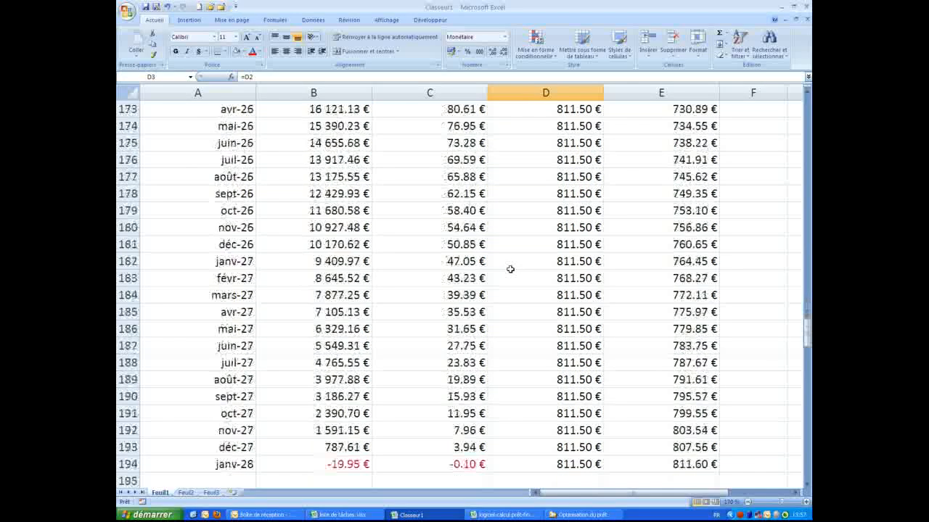
scroll(384, 290, up, 15)
Lower the monthly payment to 811.30 € and check the balance near the end
key(Up)
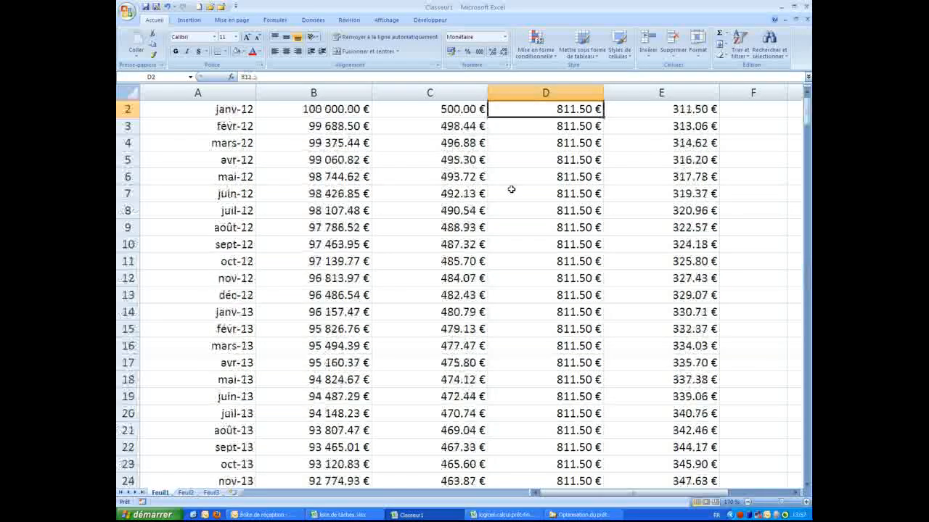
click(277, 77)
key(BackSpace)
text(3)
key(Return)
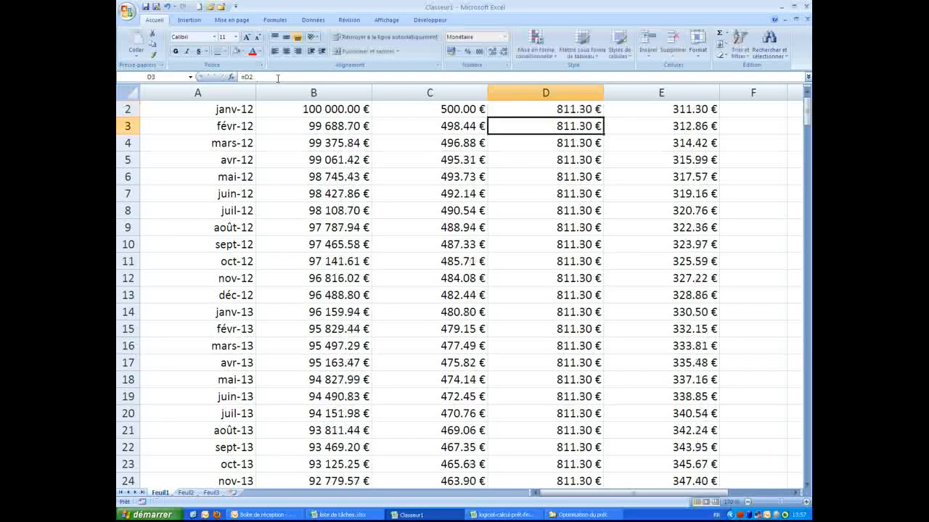
key(Page_Down)
key(Page_Down)
key(Page_Down)
key(Page_Down)
key(Page_Down)
key(Page_Down)
key(Page_Down)
key(Page_Down)
key(Page_Down)
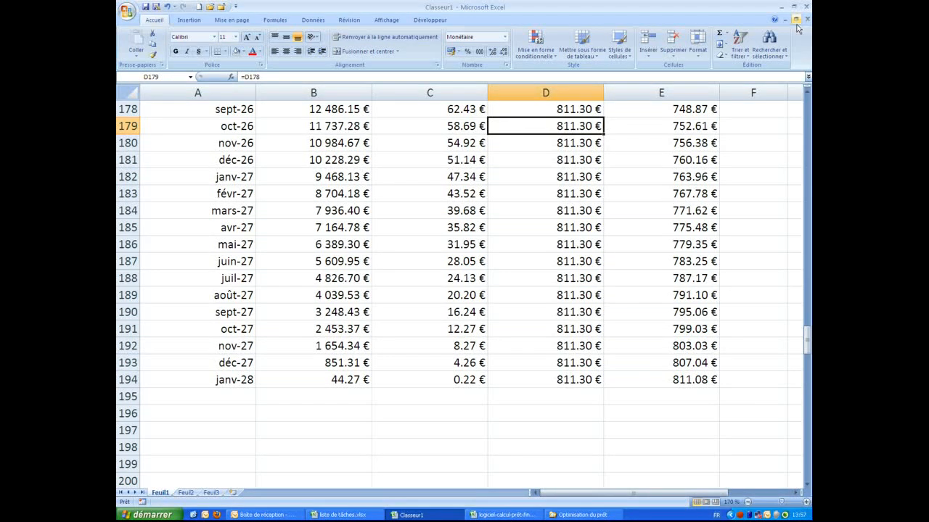
click(808, 103)
click(808, 103)
click(808, 103)
click(808, 103)
click(808, 103)
click(808, 103)
click(808, 103)
click(808, 103)
click(808, 103)
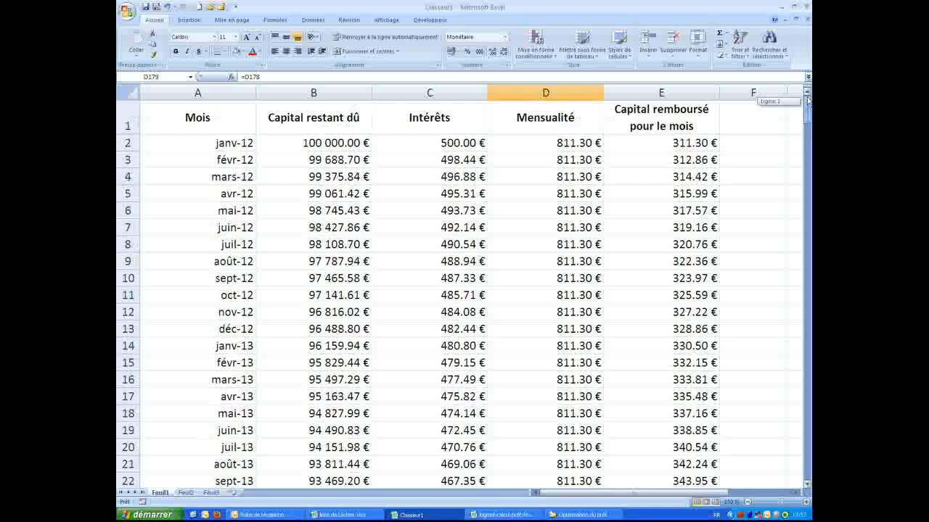
Settle the payment at 811.40 €, leaving 12.16 € of capital at janv-28
click(578, 147)
click(262, 77)
key(BackSpace)
text(4)
key(Return)
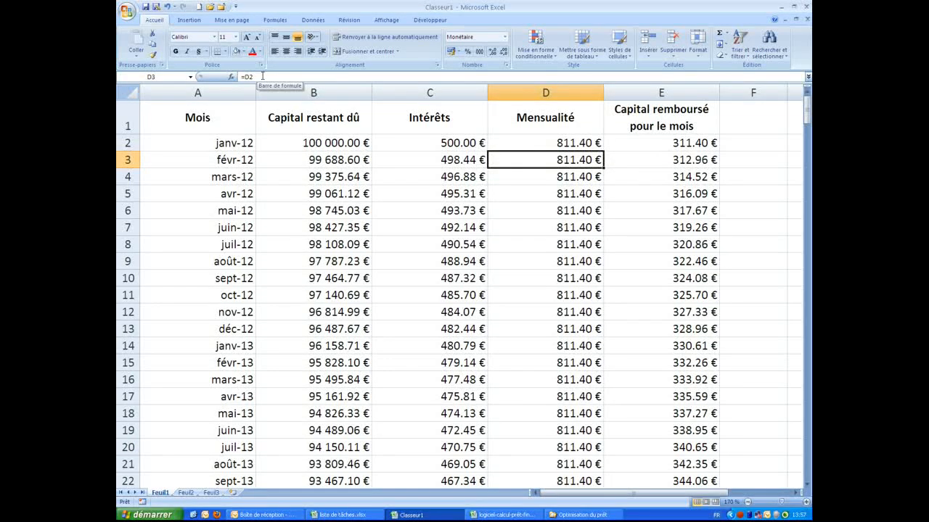
key(Page_Down)
key(Page_Down)
key(Page_Down)
key(Page_Down)
key(Page_Down)
key(Page_Down)
key(Page_Down)
key(Page_Down)
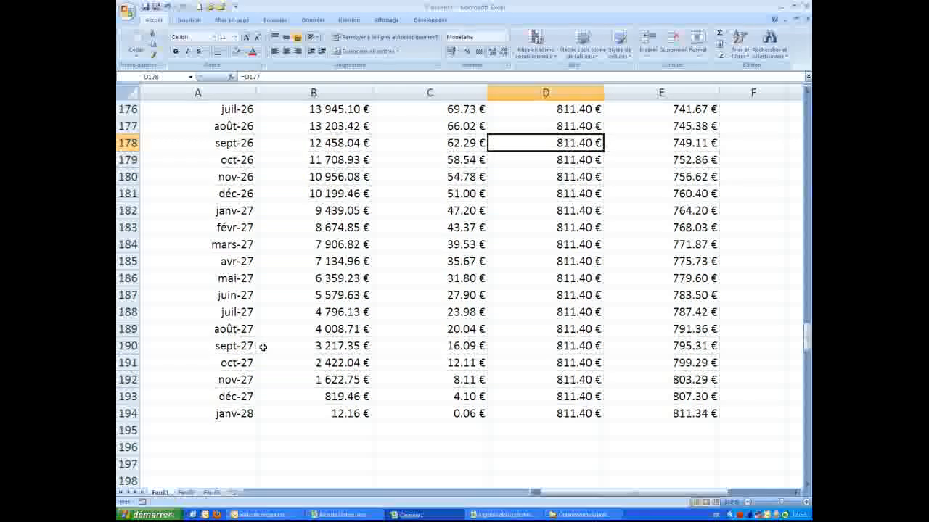
scroll(312, 320, up, 5)
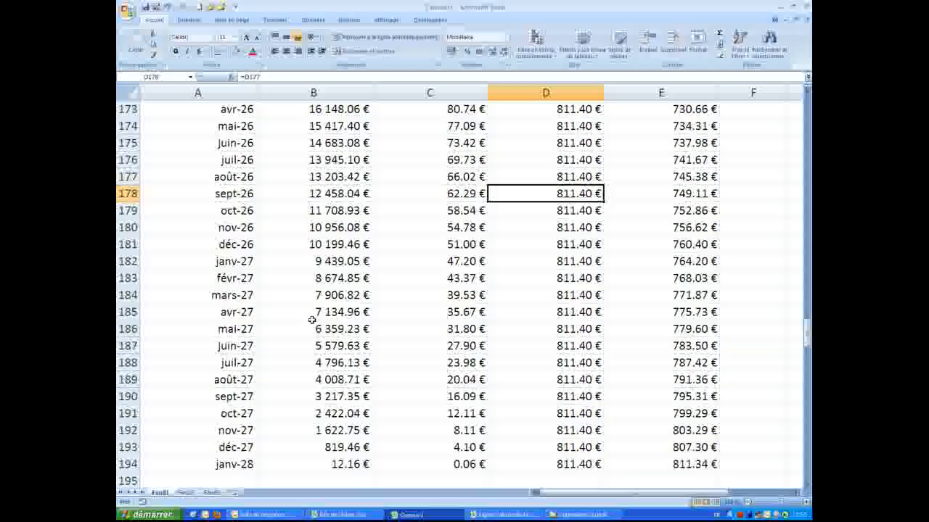
scroll(312, 320, up, 6)
scroll(312, 320, up, 20)
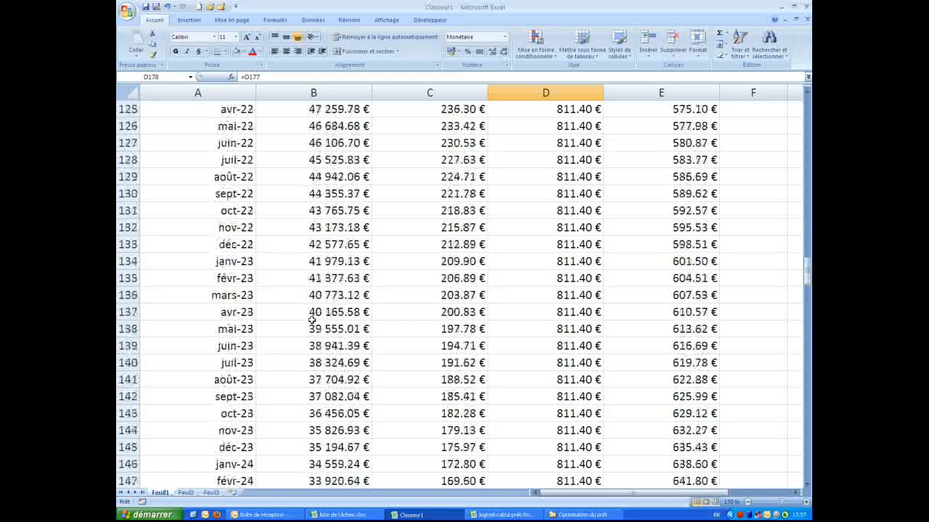
scroll(312, 320, up, 20)
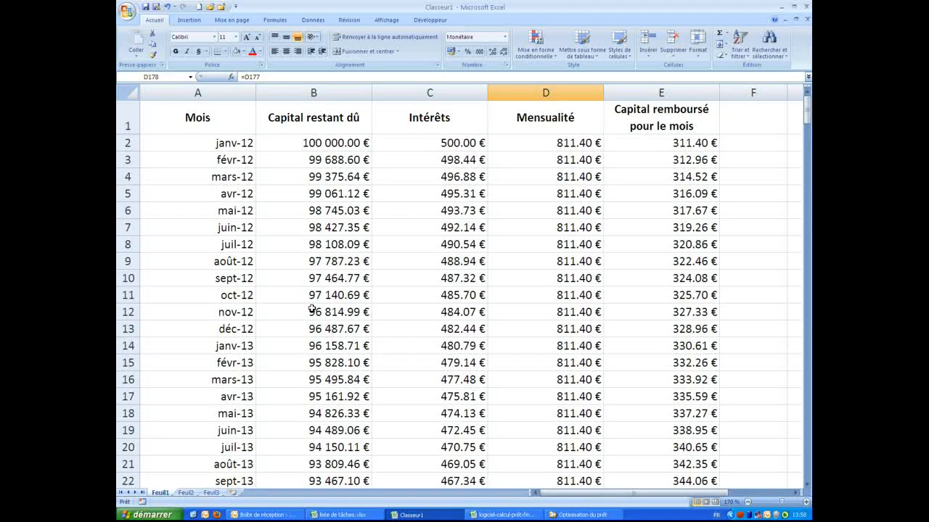
Chart the Mois and Capital restant dû columns as a scatter chart with smooth lines
click(198, 93)
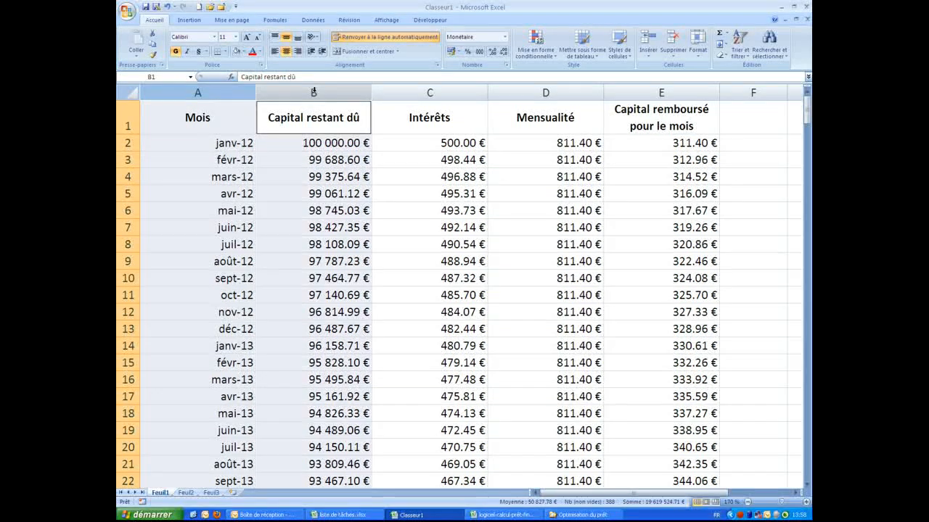
click(221, 91)
ctrl+click(297, 92)
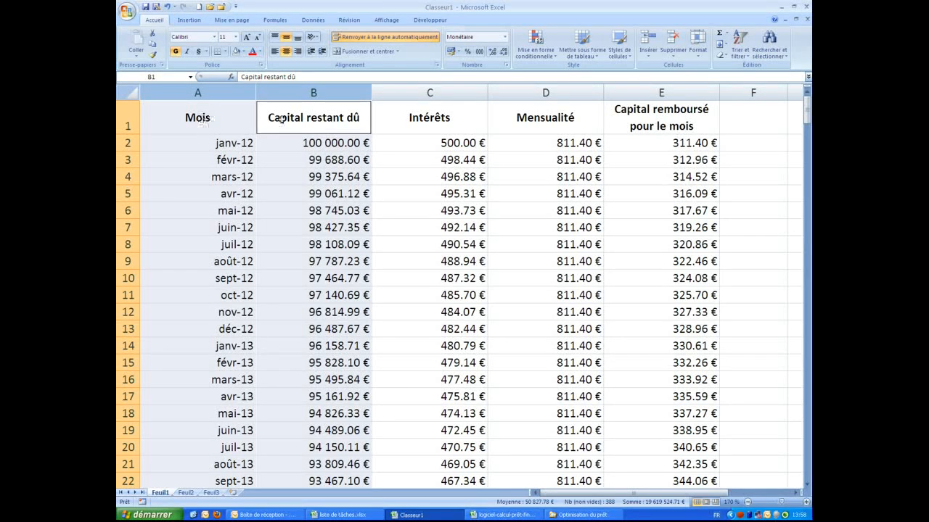
click(192, 21)
click(405, 57)
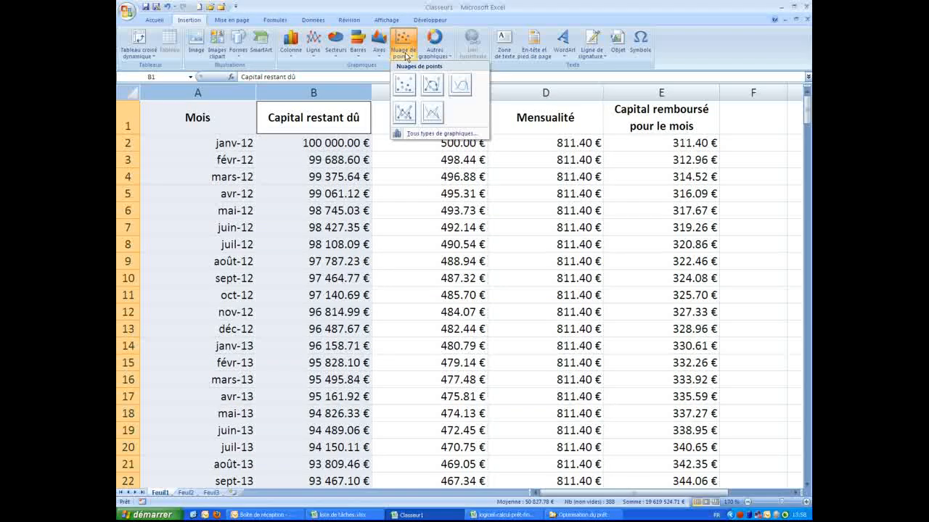
click(431, 116)
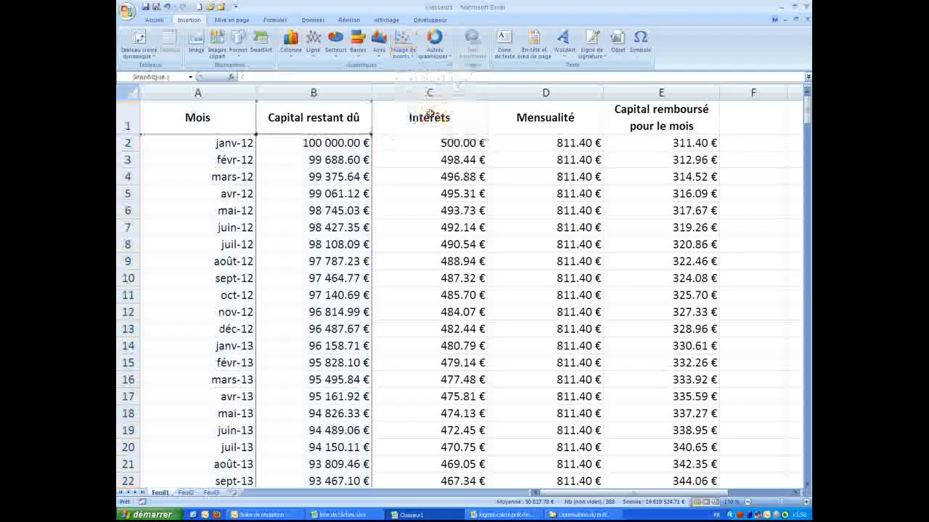
scroll(418, 207, down, 1)
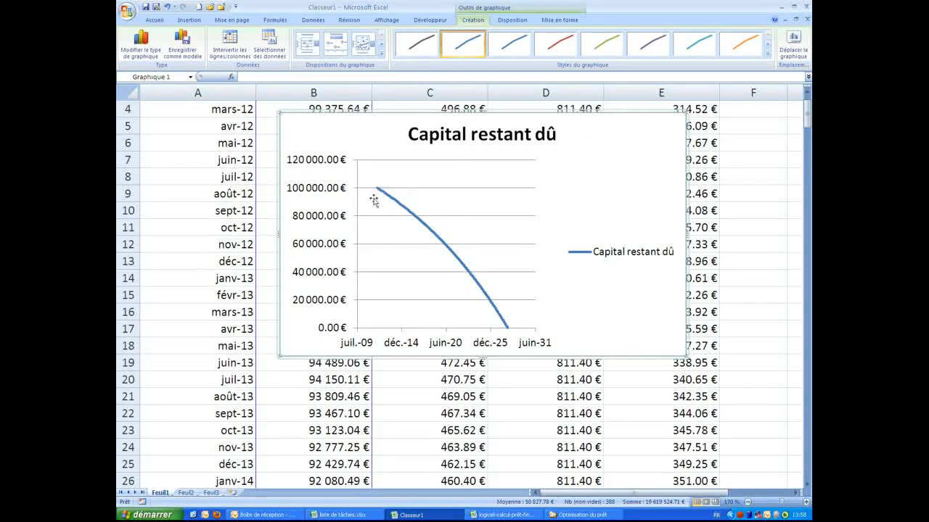
Fix the date axis minimum and maximum, entering dates ending at 1/01/2028
right_click(447, 348)
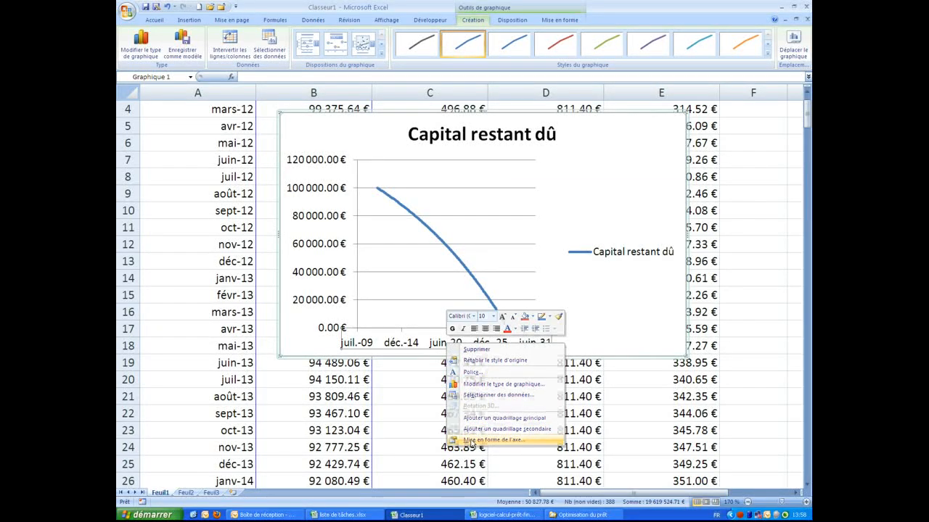
click(472, 440)
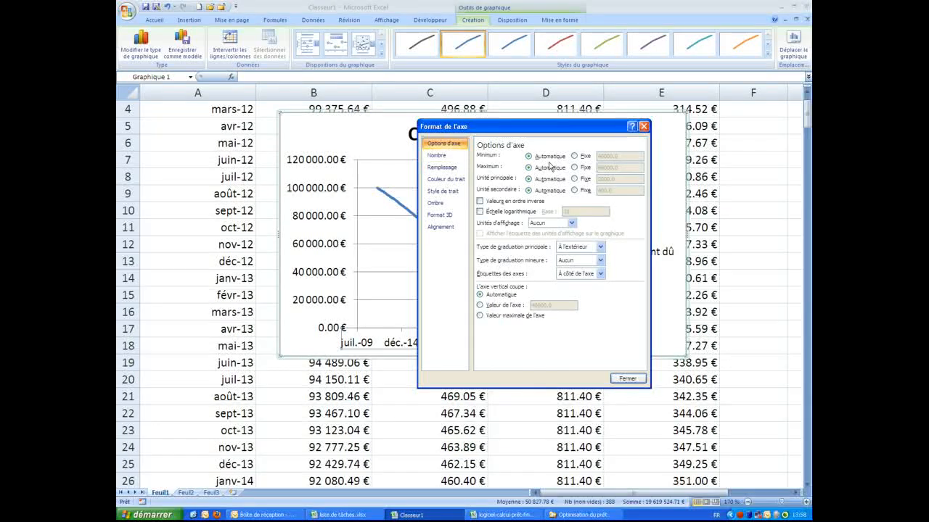
click(575, 157)
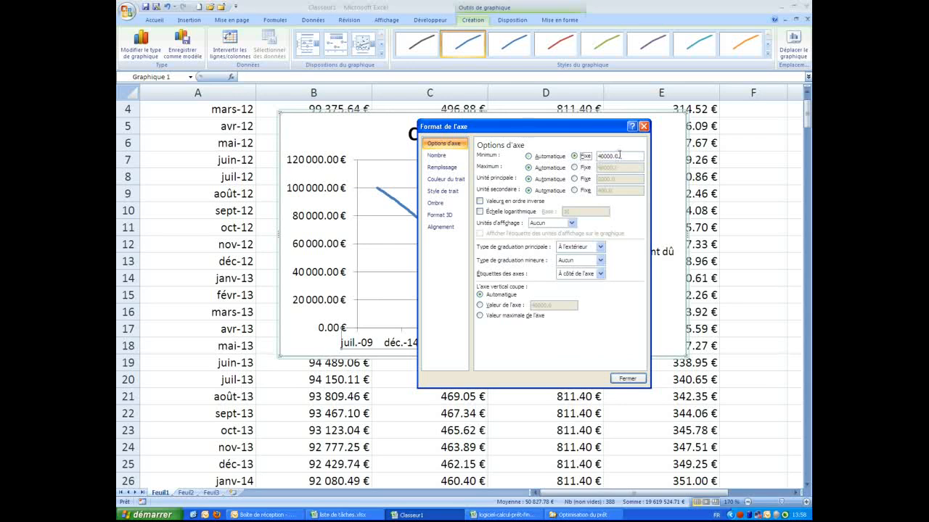
drag(621, 157, 581, 169)
text(01/01/2012)
click(576, 168)
drag(625, 167, 592, 170)
text(01/01/20)
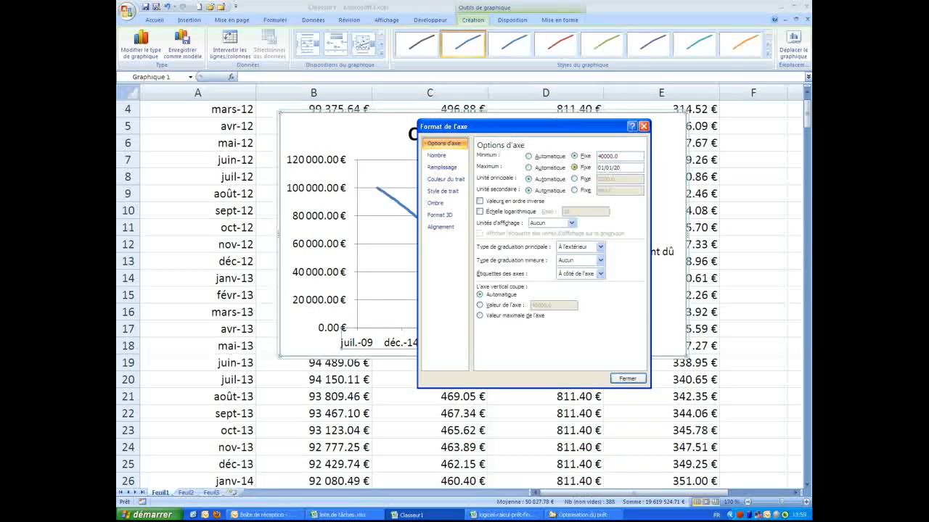
text(28)
key(Return)
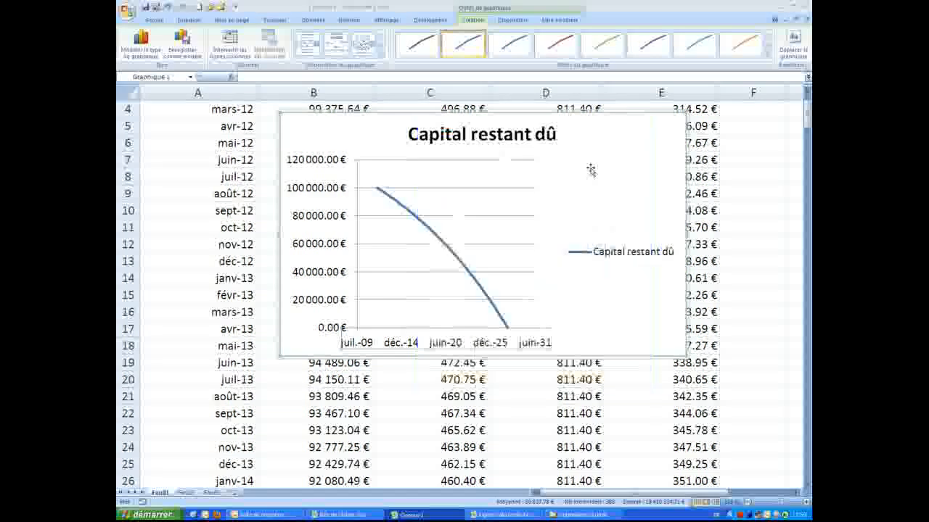
Correct the date axis limits to minimum 40500 and maximum 47500
right_click(445, 344)
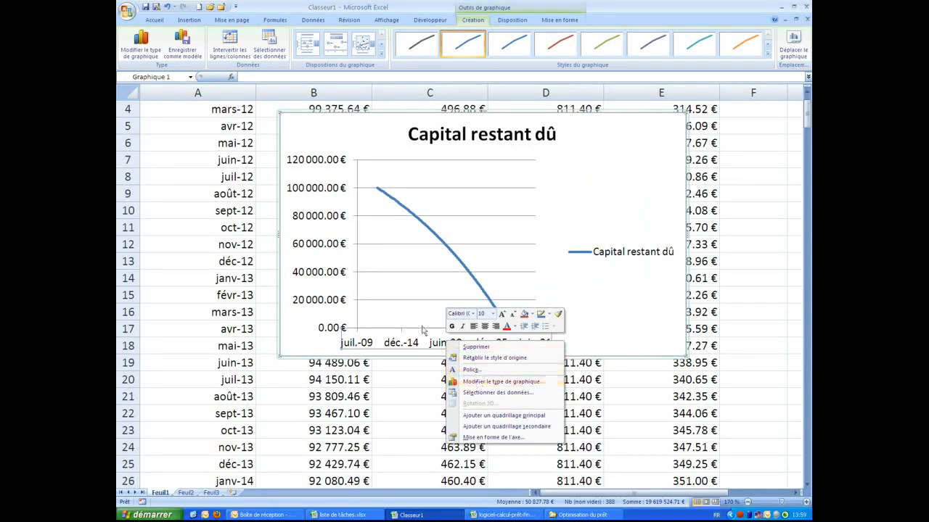
click(494, 437)
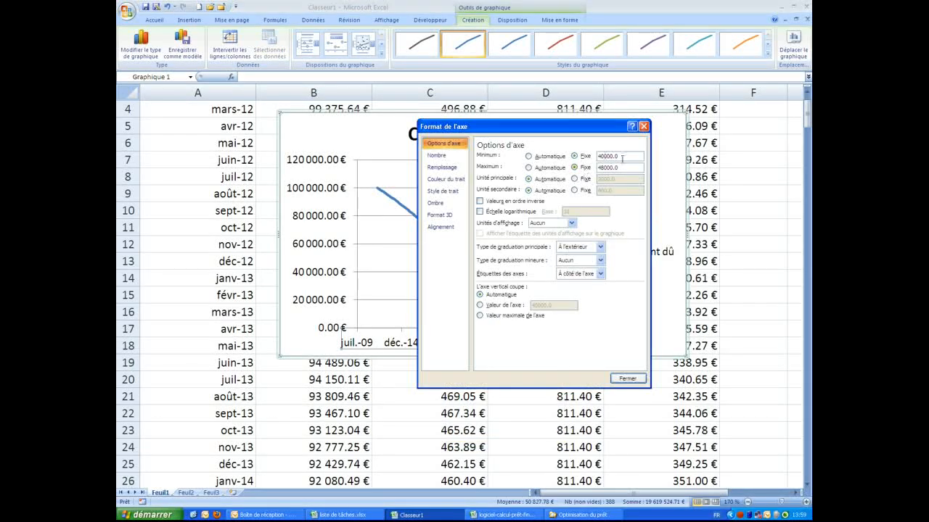
drag(601, 156, 614, 156)
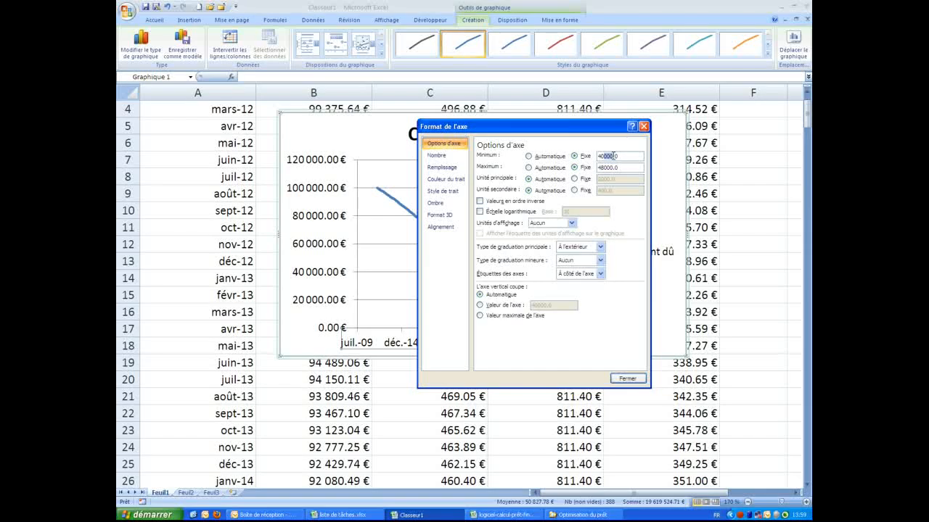
text(0500)
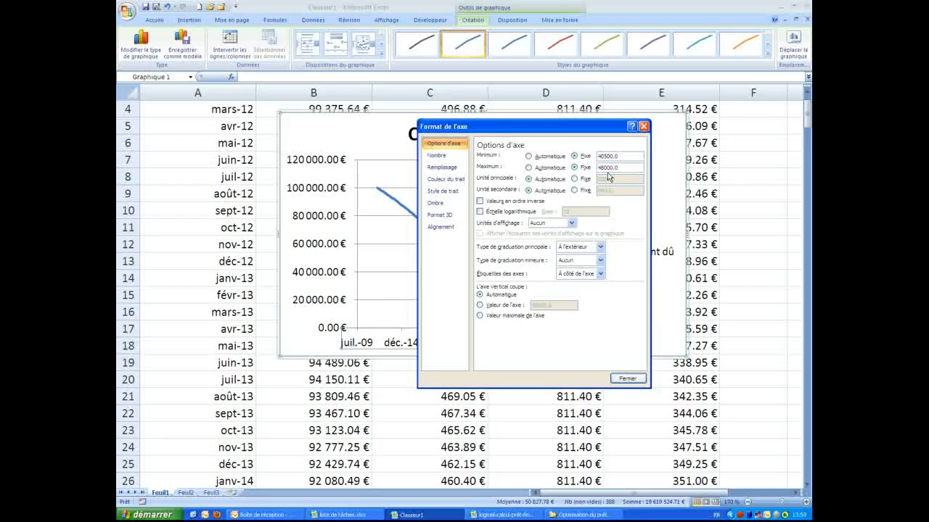
click(608, 168)
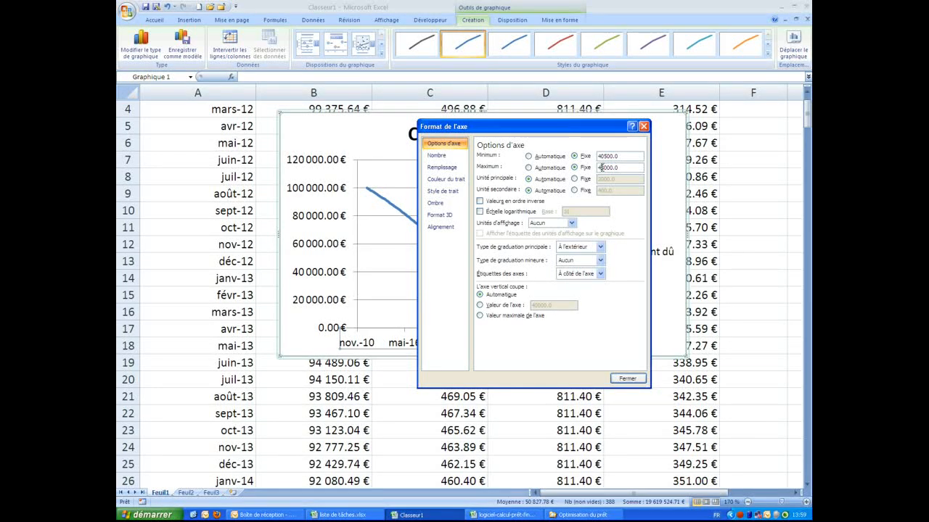
text(750)
key(Delete)
key(Delete)
key(Delete)
key(Delete)
key(Return)
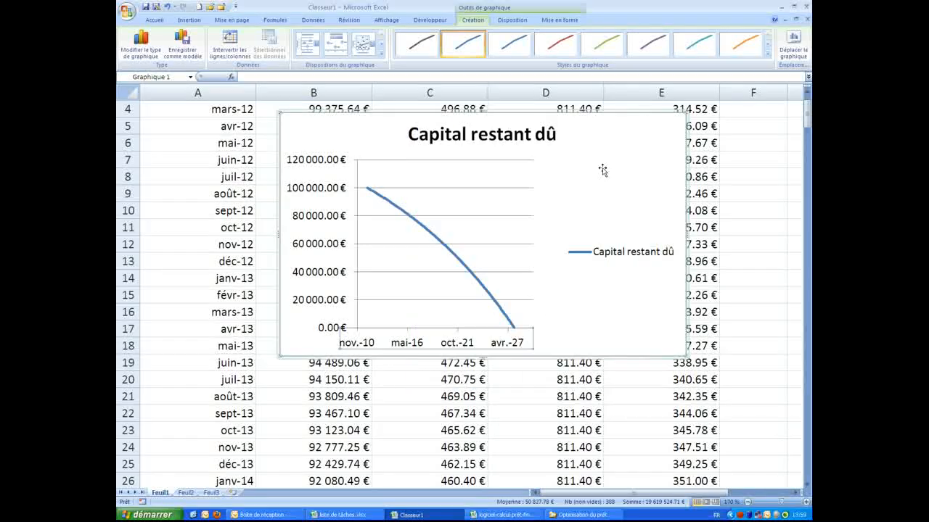
Fix the value axis maximum of the capital chart at 100 000 €
right_click(309, 188)
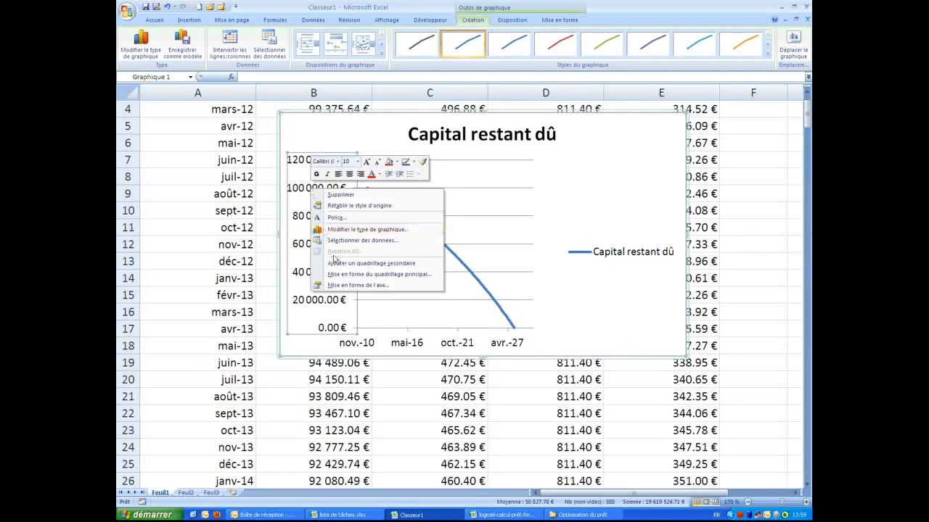
click(357, 286)
click(567, 166)
text(100000)
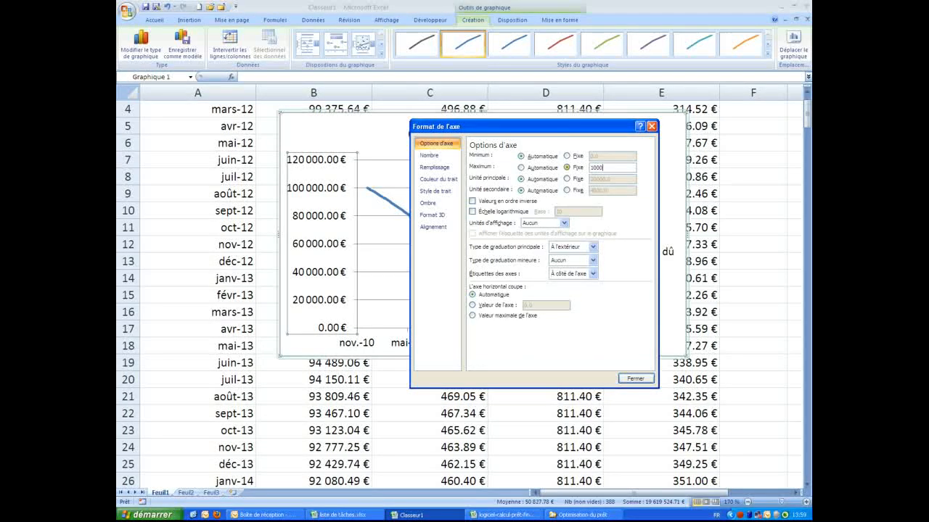
click(635, 378)
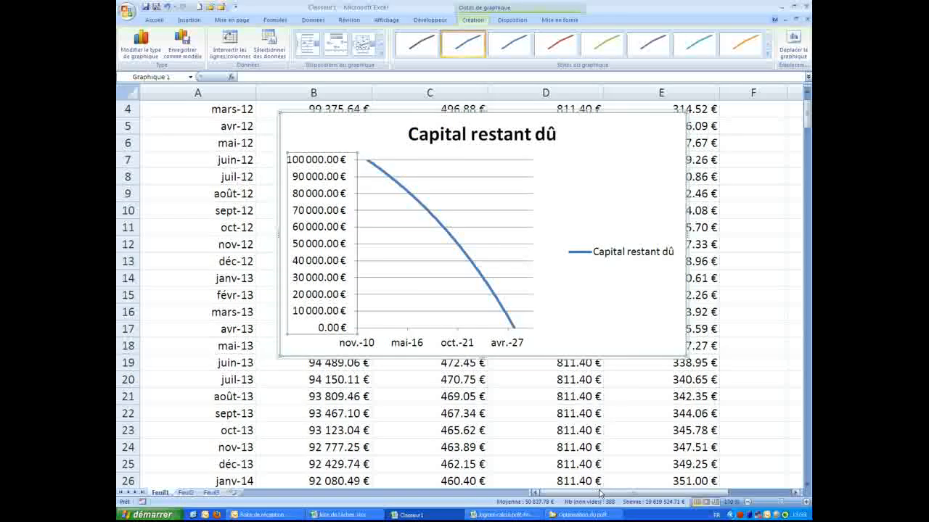
Move the chart beside the table and enlarge it across columns F–M
drag(616, 496, 618, 495)
drag(288, 242, 338, 230)
drag(247, 111, 694, 105)
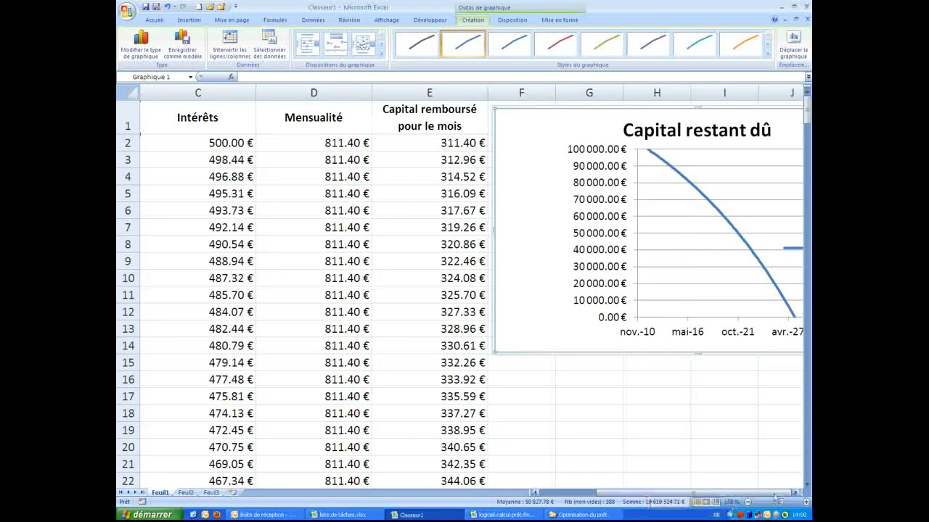
click(795, 493)
click(795, 493)
click(795, 493)
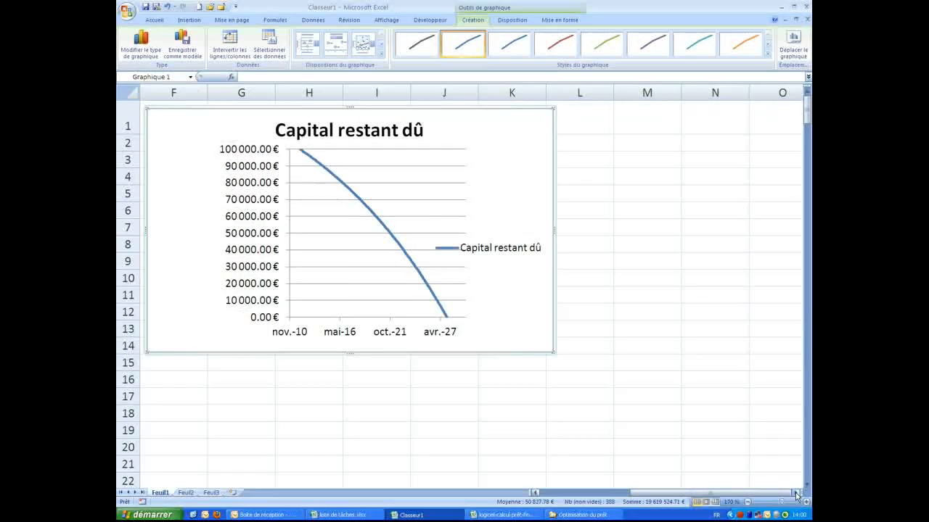
drag(553, 352, 694, 420)
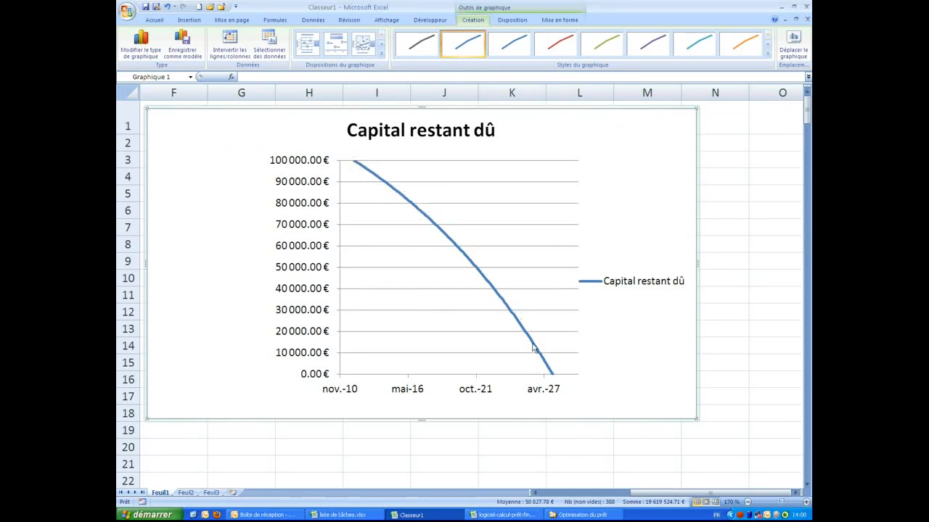
scroll(630, 439, down, 2)
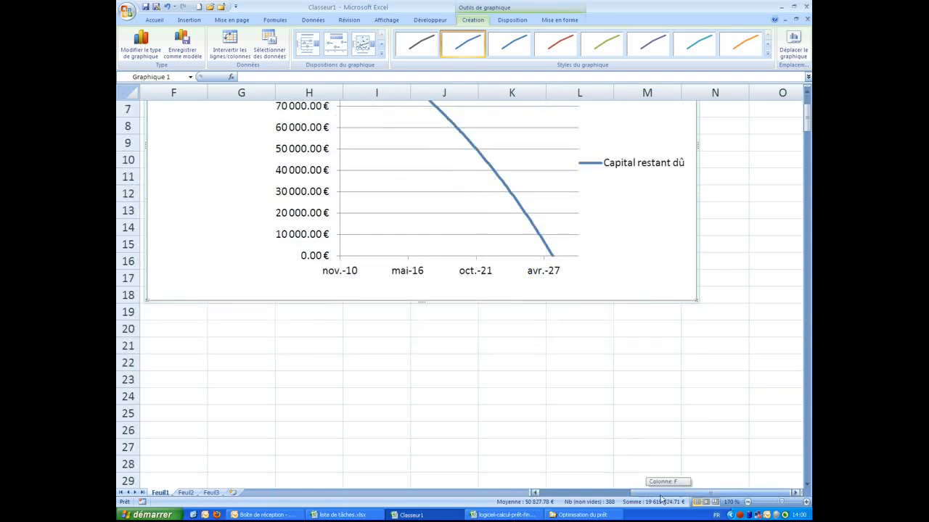
drag(669, 496, 581, 494)
scroll(482, 359, up, 2)
click(512, 298)
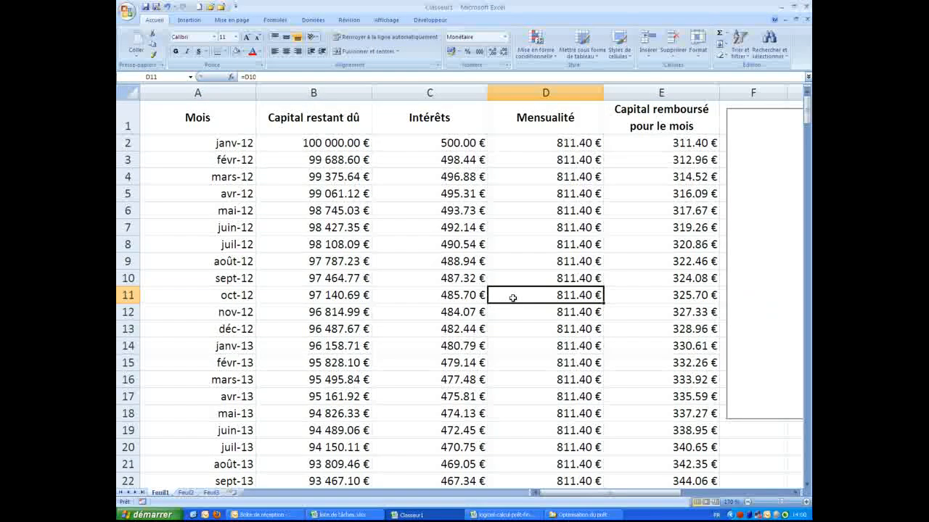
Chart the Mois, Intérêts and Capital remboursé pour le mois columns as 100% stacked columns
click(222, 93)
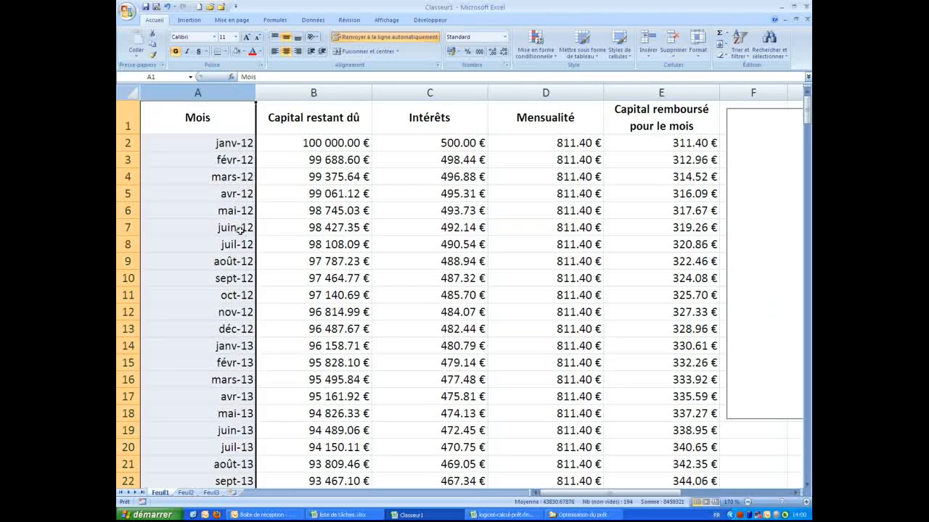
click(436, 88)
click(661, 90)
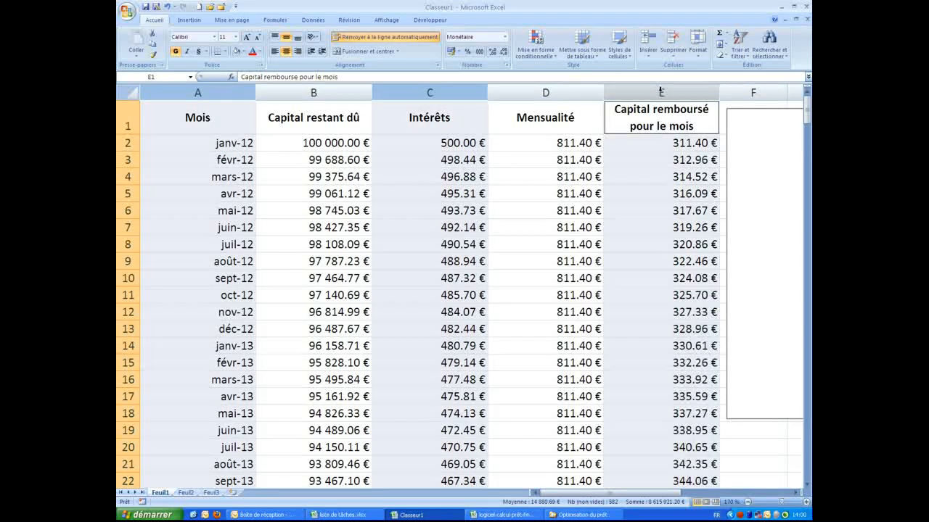
click(189, 20)
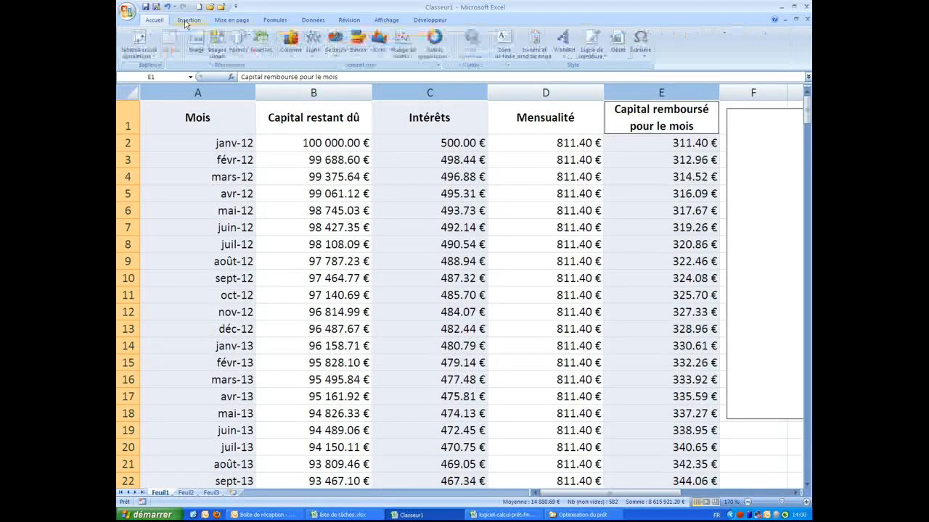
click(294, 59)
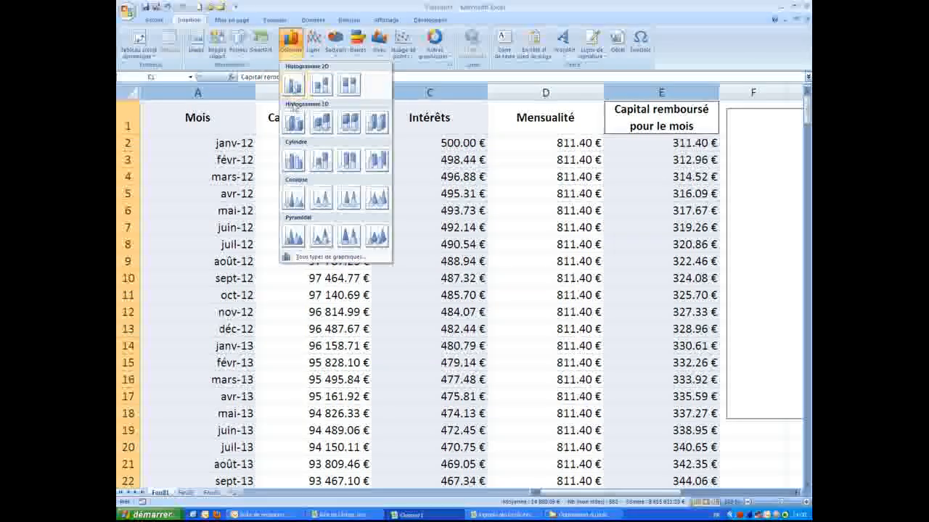
click(349, 92)
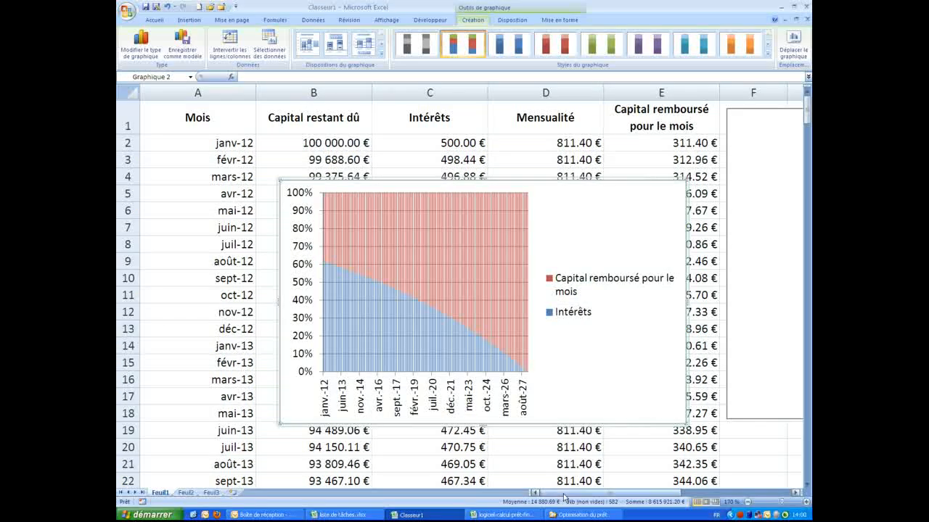
Move the stacked column chart below the capital chart, right of the table, and enlarge it
drag(566, 496, 587, 496)
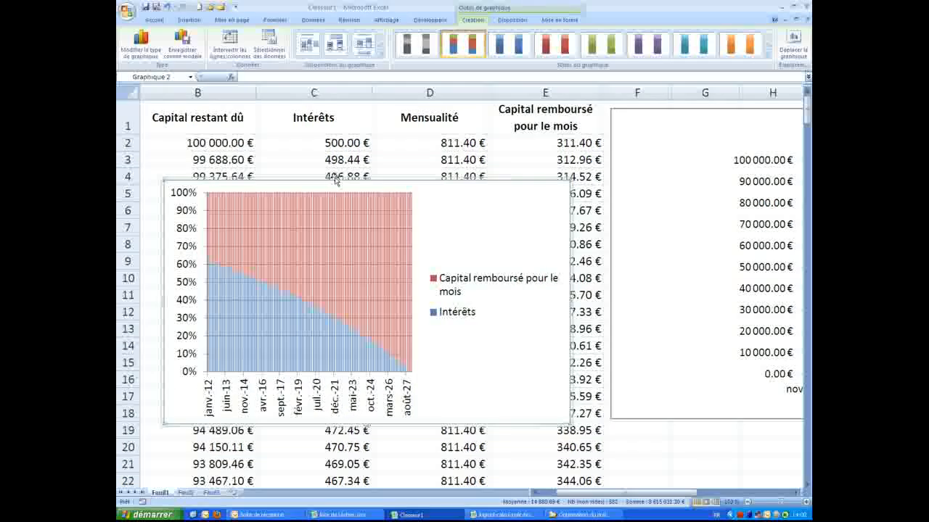
drag(349, 195, 782, 418)
scroll(697, 471, down, 5)
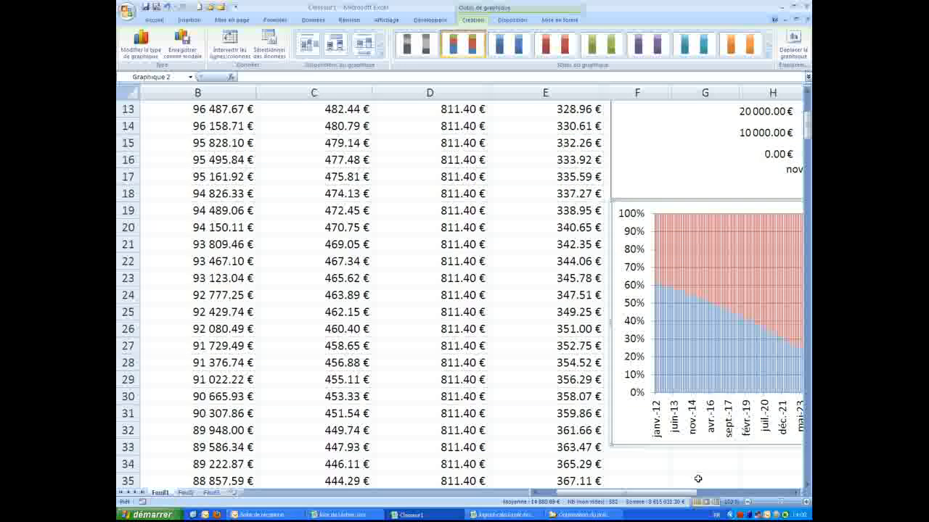
drag(639, 495, 676, 497)
drag(671, 393, 758, 466)
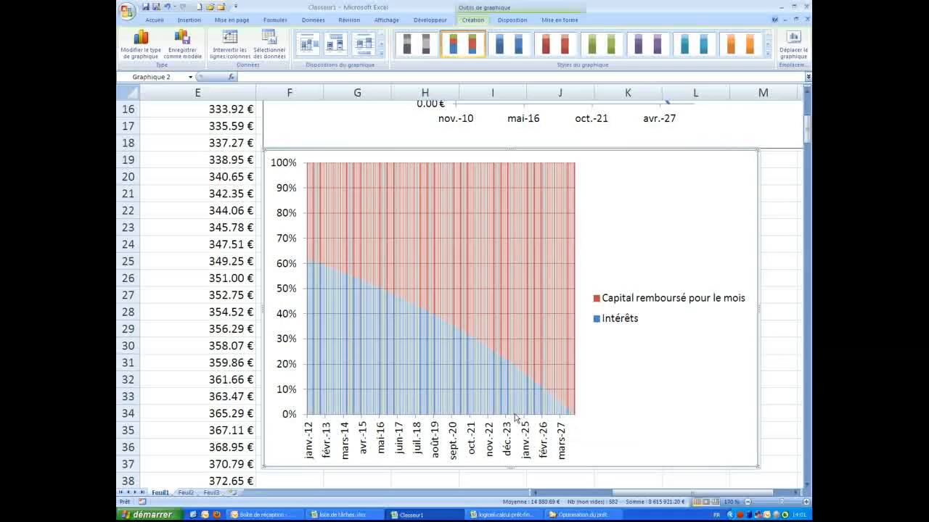
scroll(324, 376, down, 3)
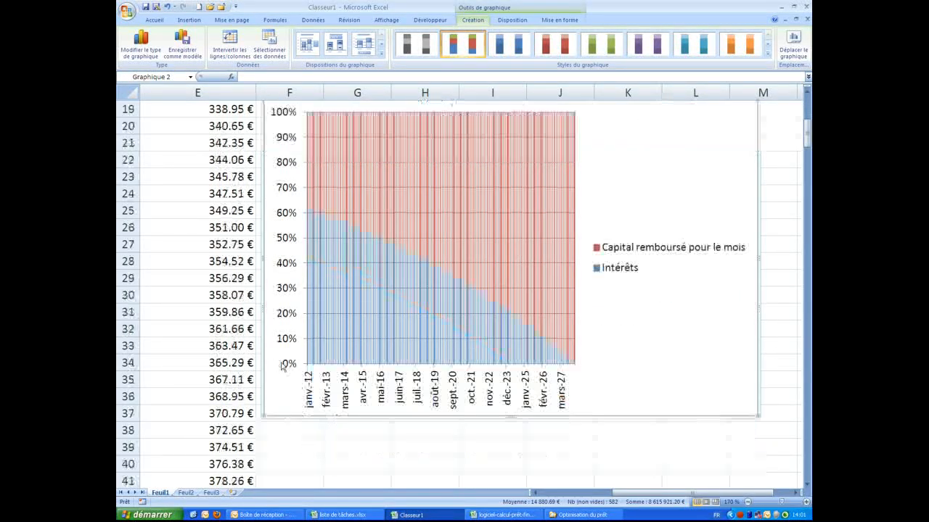
drag(642, 494, 570, 495)
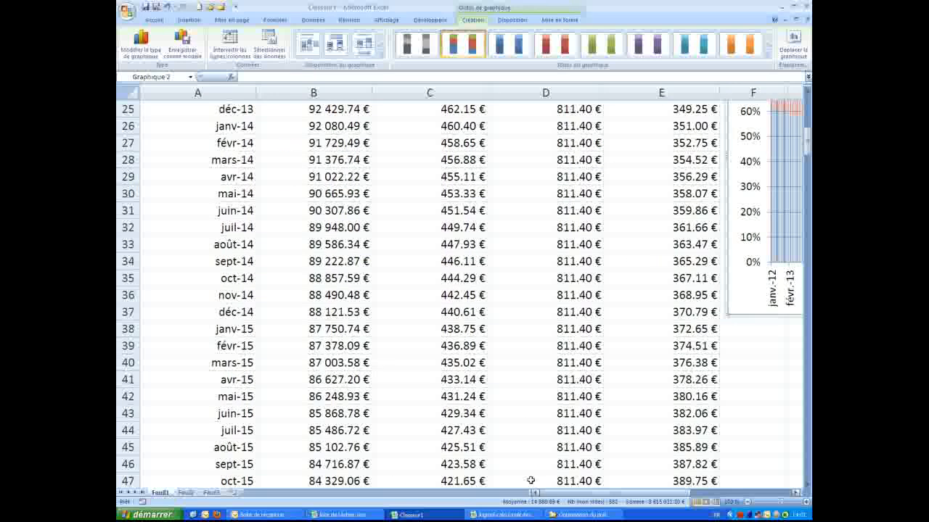
scroll(380, 369, up, 4)
scroll(380, 368, up, 4)
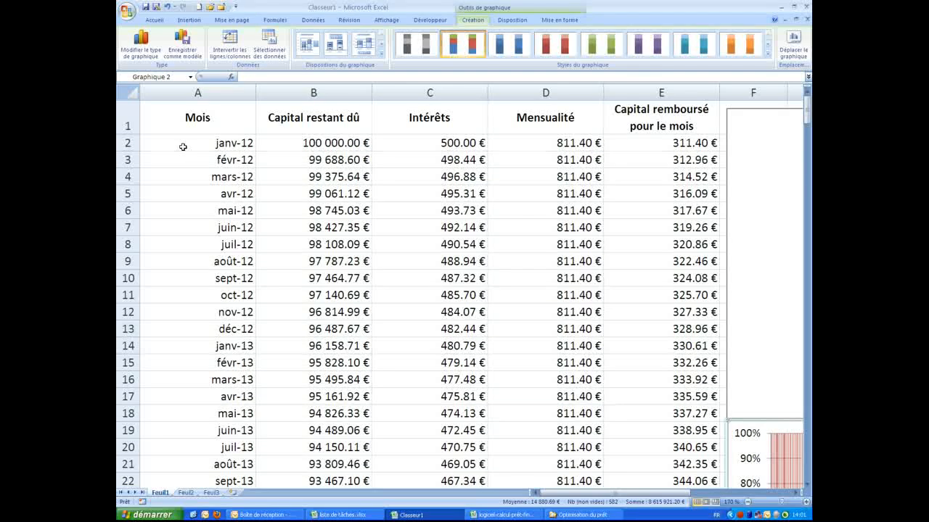
click(182, 116)
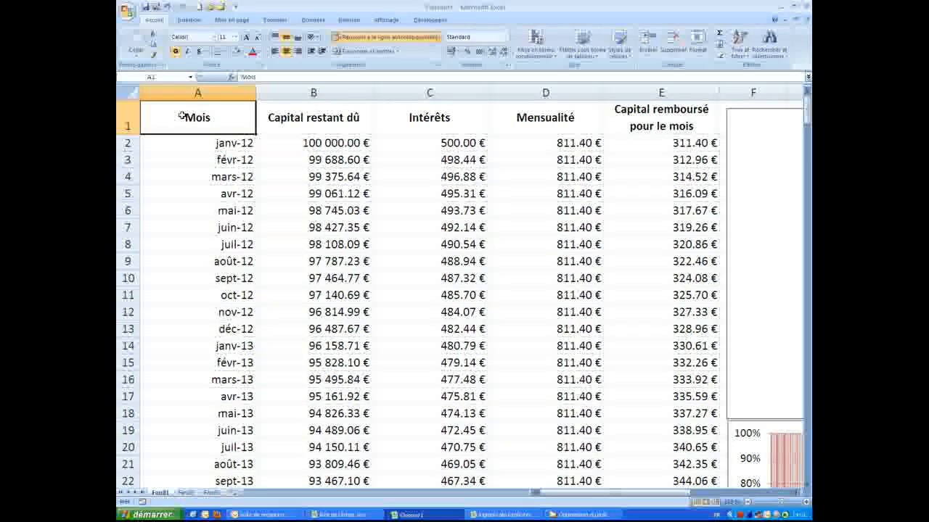